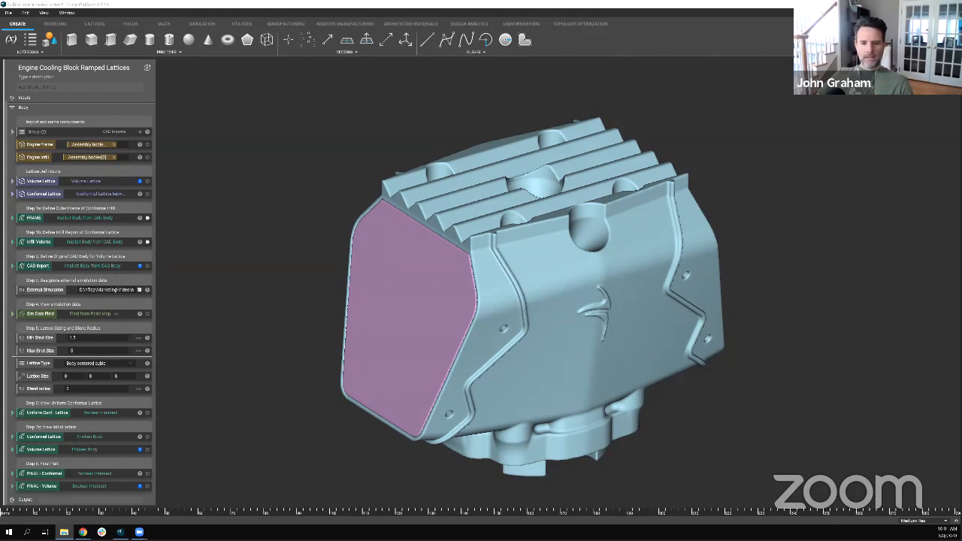
Step: Switch to the browser and review the Cobra Aero site's Capabilities page and A33 Engine Family page
click(844, 112)
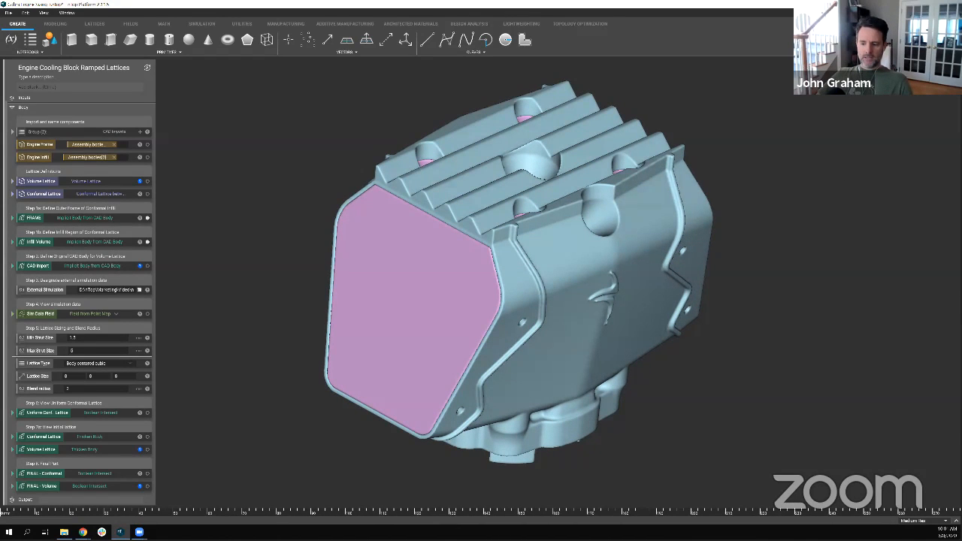
key(alt+Tab)
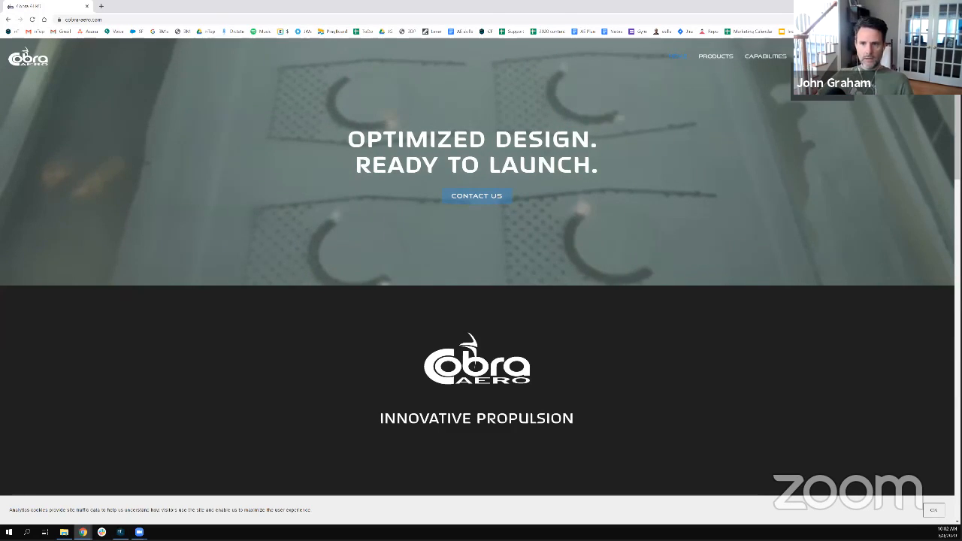
click(766, 57)
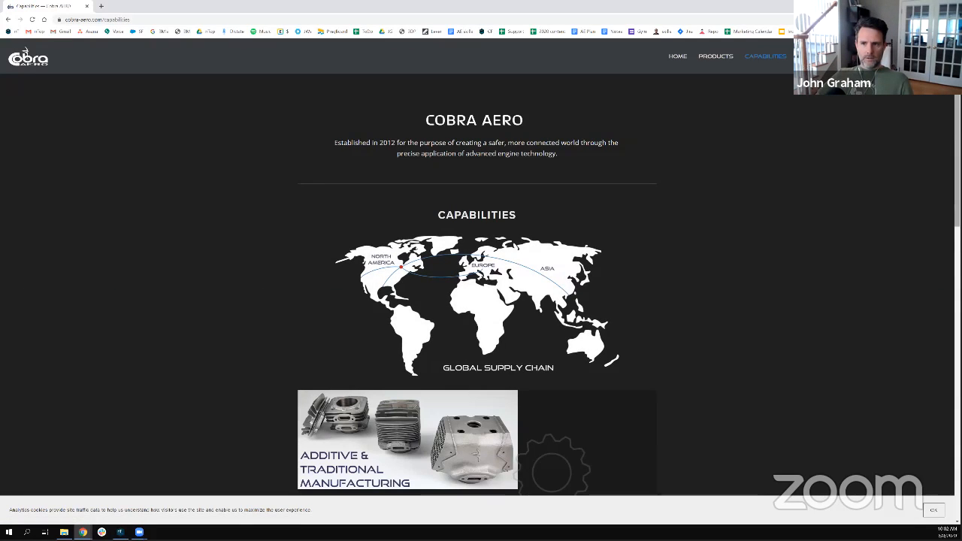
scroll(578, 272, down, 1)
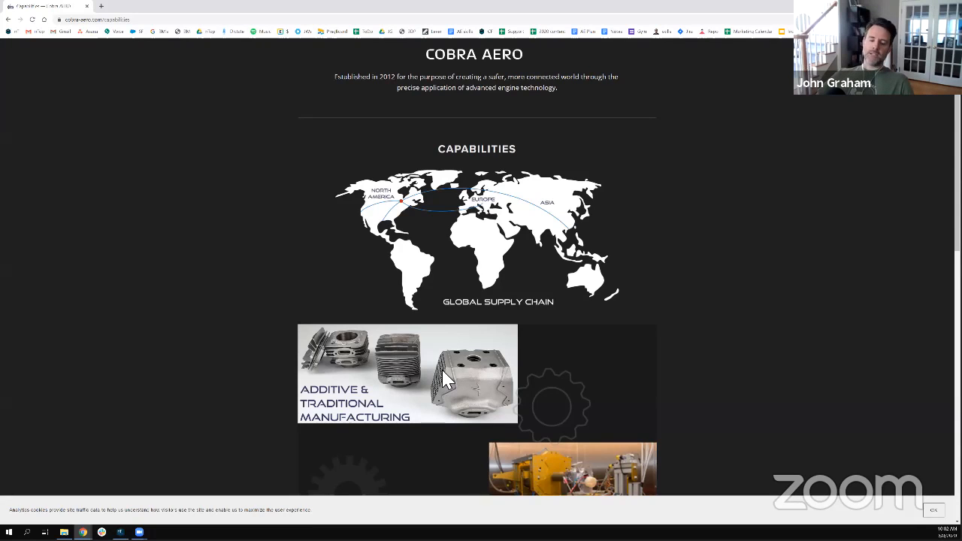
scroll(658, 235, up, 1)
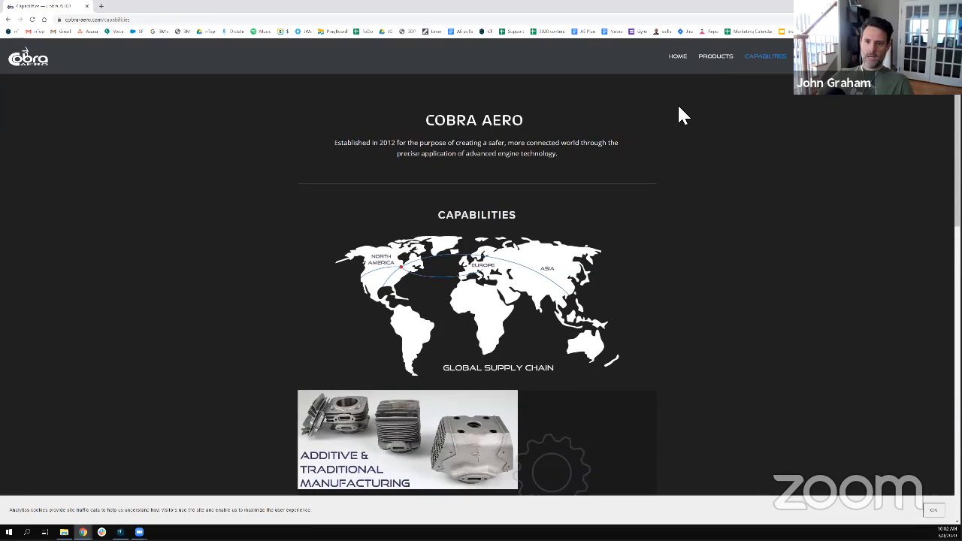
mouse_move(720, 64)
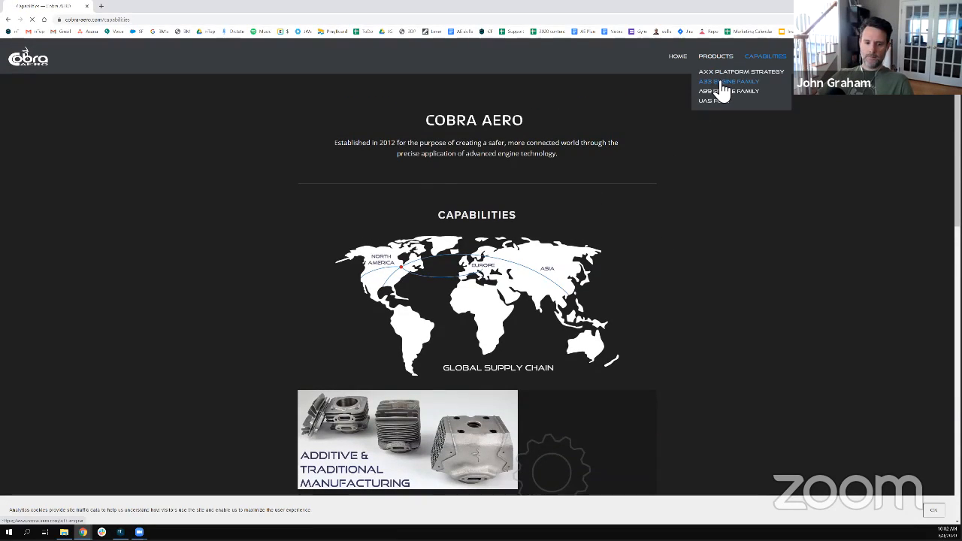
click(722, 84)
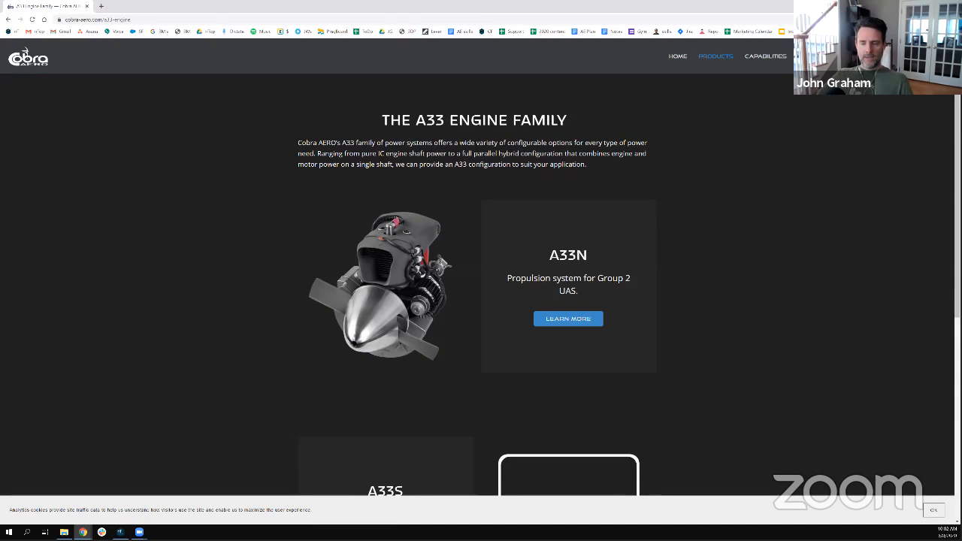
Step: Switch back to nTop Platform and toggle the visibility of the Infill Volume and FRAME bodies to inspect the engine's interior
key(alt+Tab)
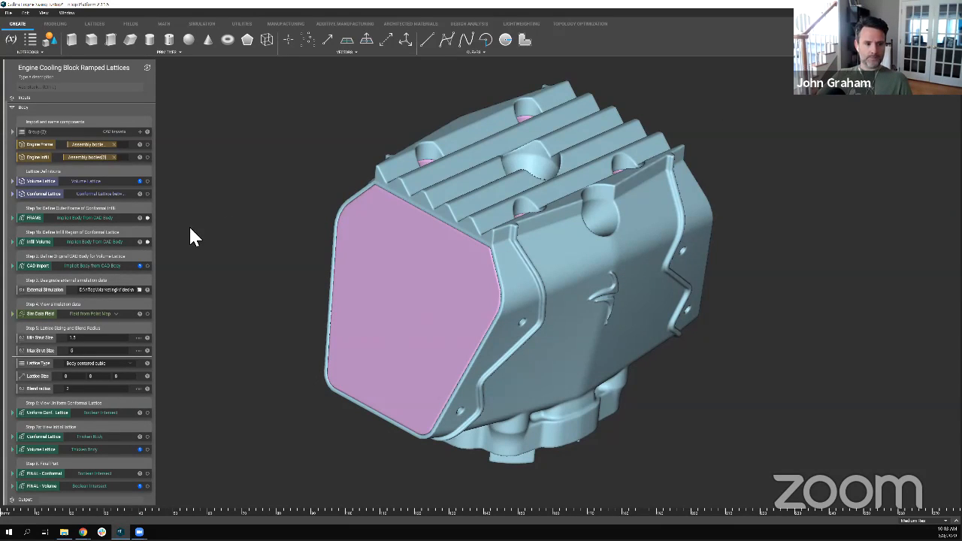
click(147, 241)
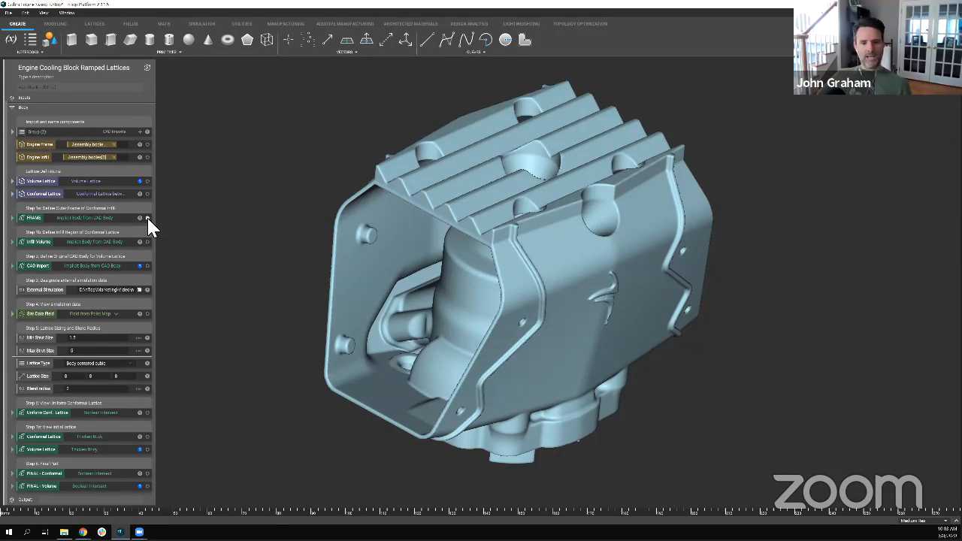
click(147, 218)
click(148, 218)
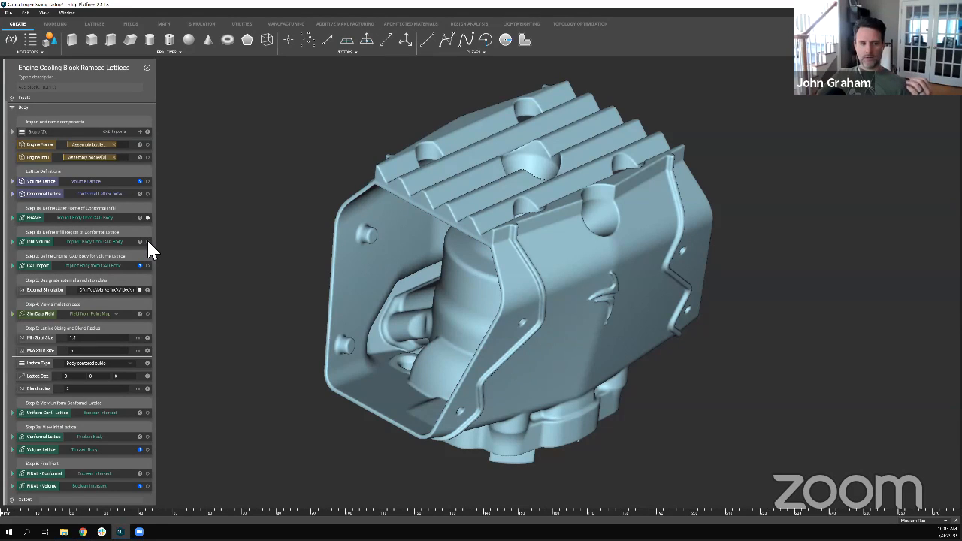
click(148, 241)
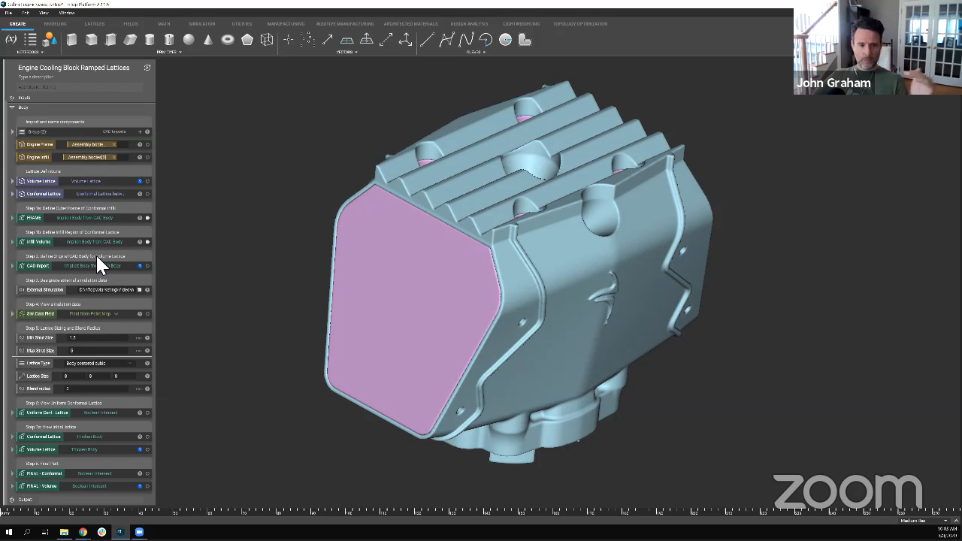
Step: Set the External Simulation input to the Engine Thermal Sim.csv file
click(139, 289)
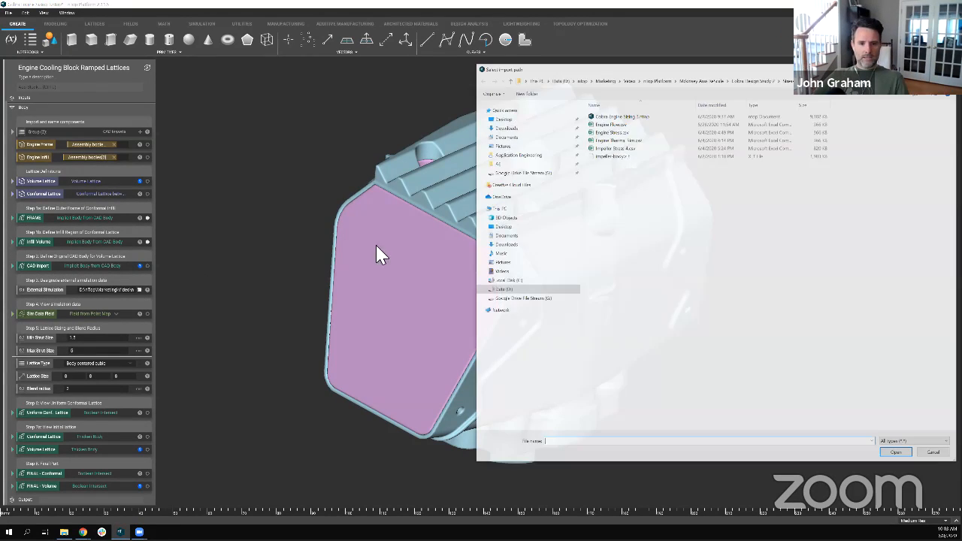
click(632, 141)
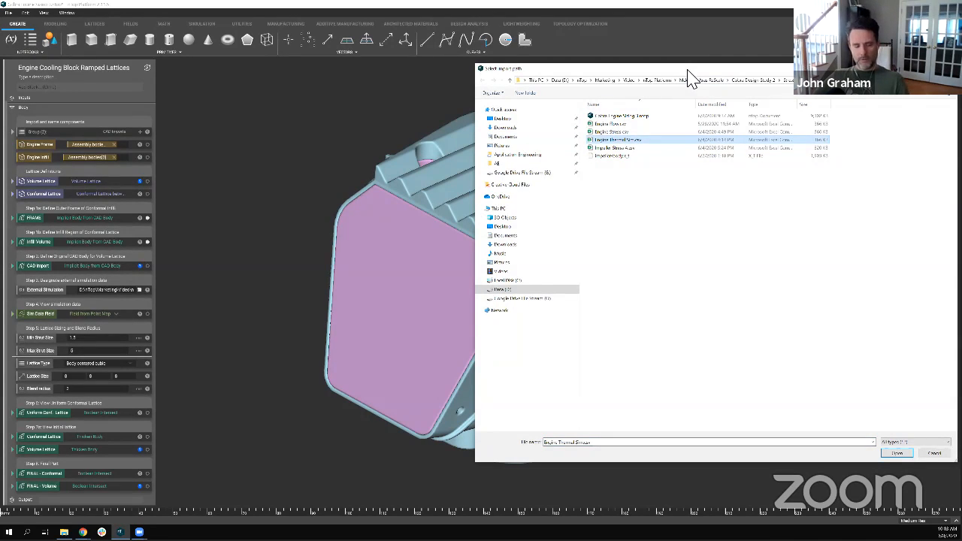
drag(687, 70, 625, 57)
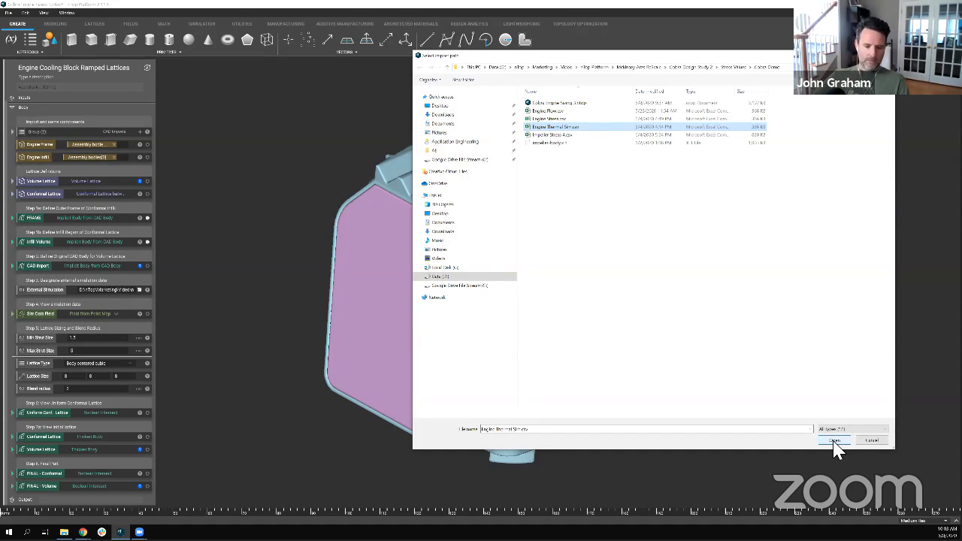
click(836, 442)
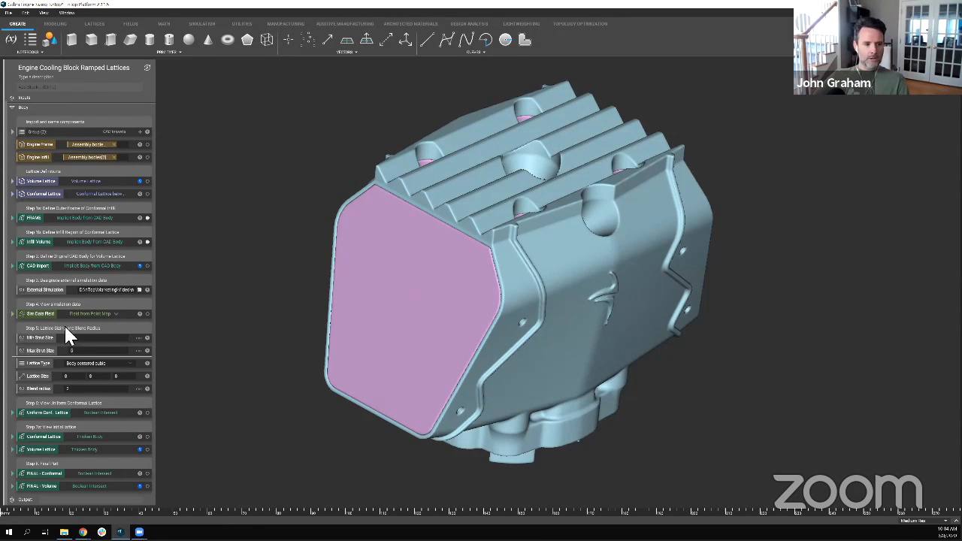
Step: Show the Sim Data Field in the field viewer with Infill Volume and FRAME hidden, using the Jet colormap
click(49, 312)
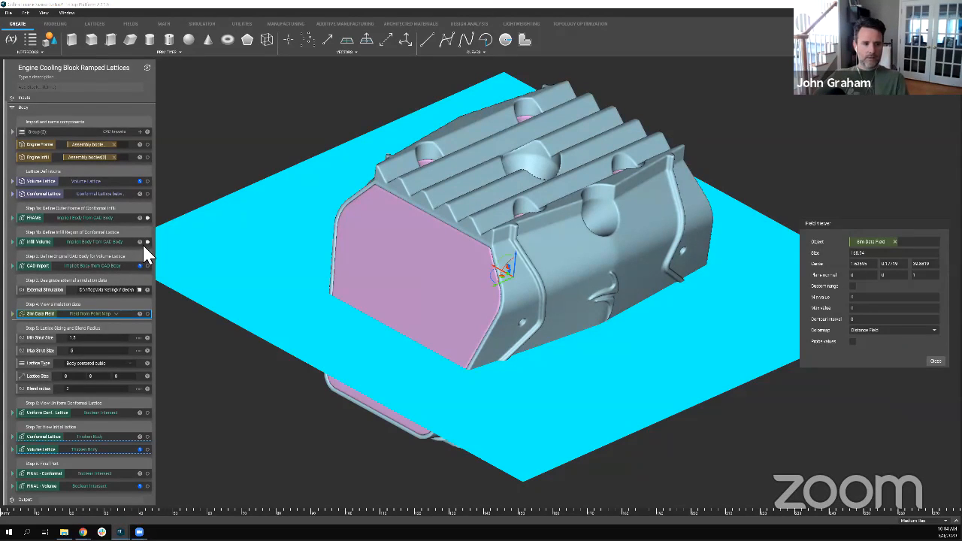
click(148, 241)
click(148, 218)
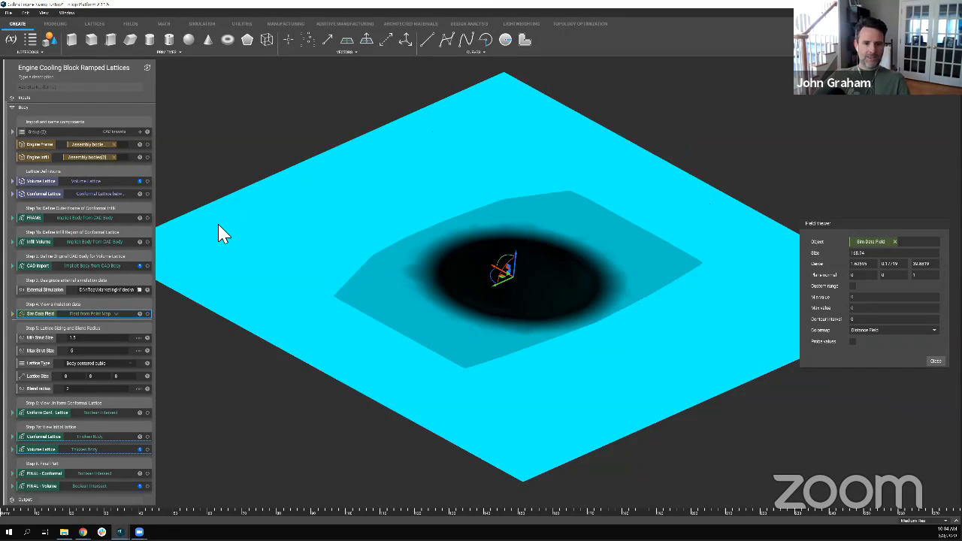
click(871, 329)
click(867, 346)
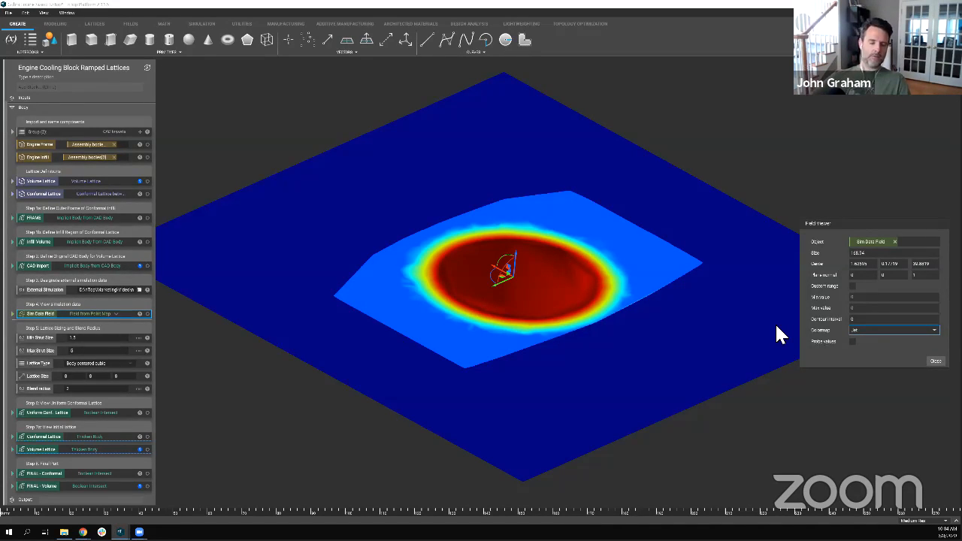
Step: Examine the thermal field from several angles and lower the viewer plane along Z to sample another cross-section
middle_drag(714, 288, 721, 285)
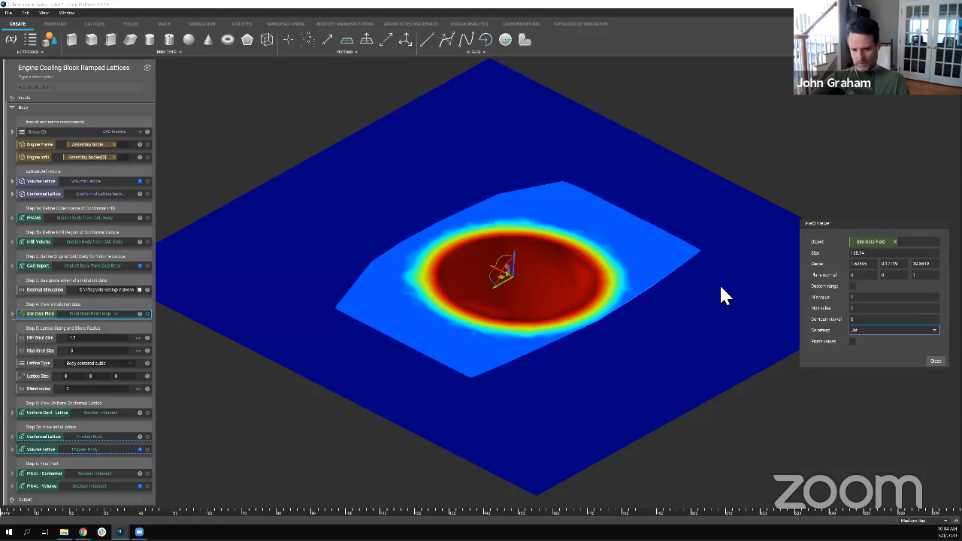
middle_drag(721, 288, 611, 292)
scroll(610, 291, up, 1)
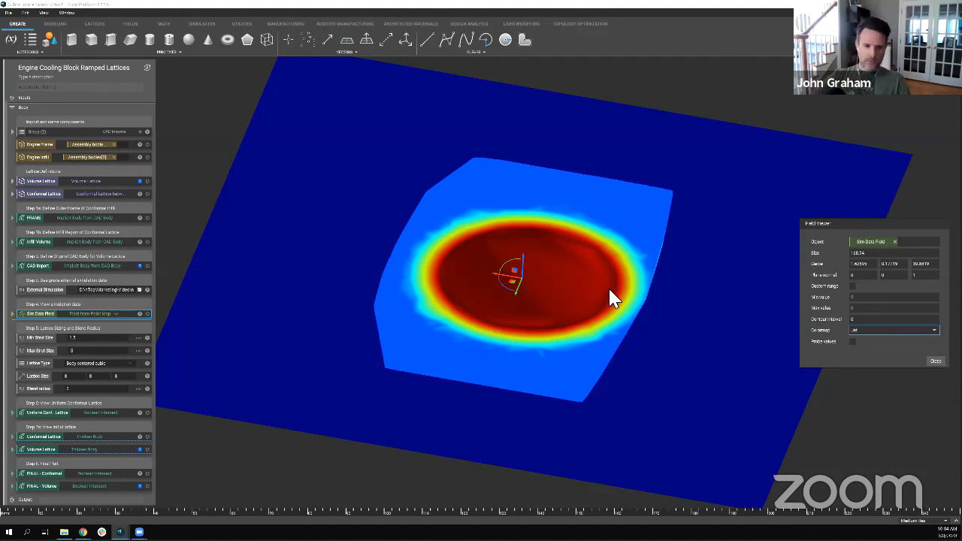
middle_drag(610, 290, 621, 300)
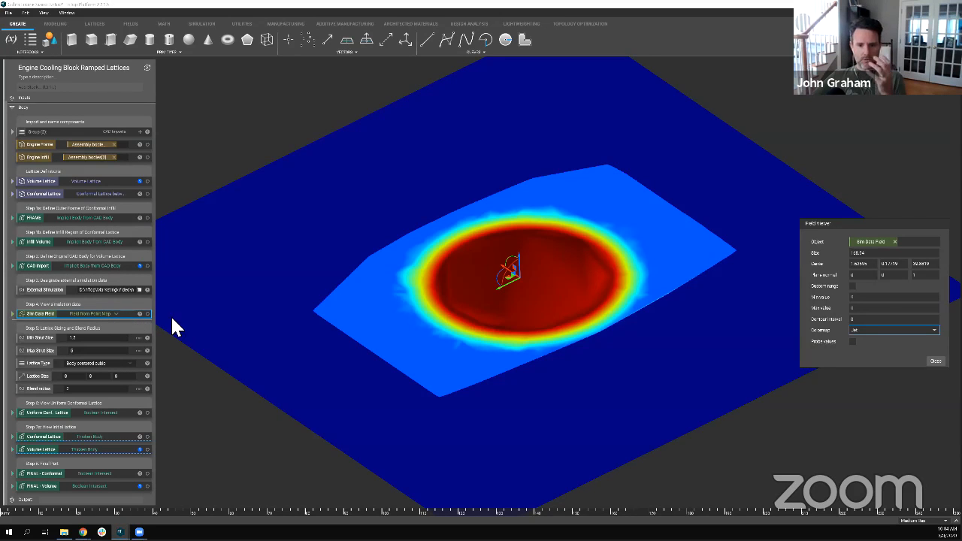
drag(517, 254, 519, 289)
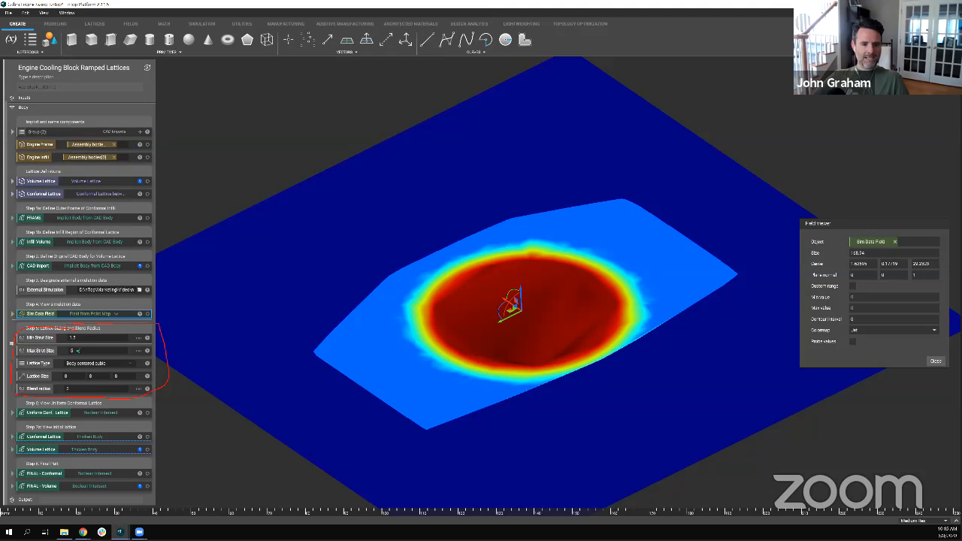
drag(76, 350, 314, 351)
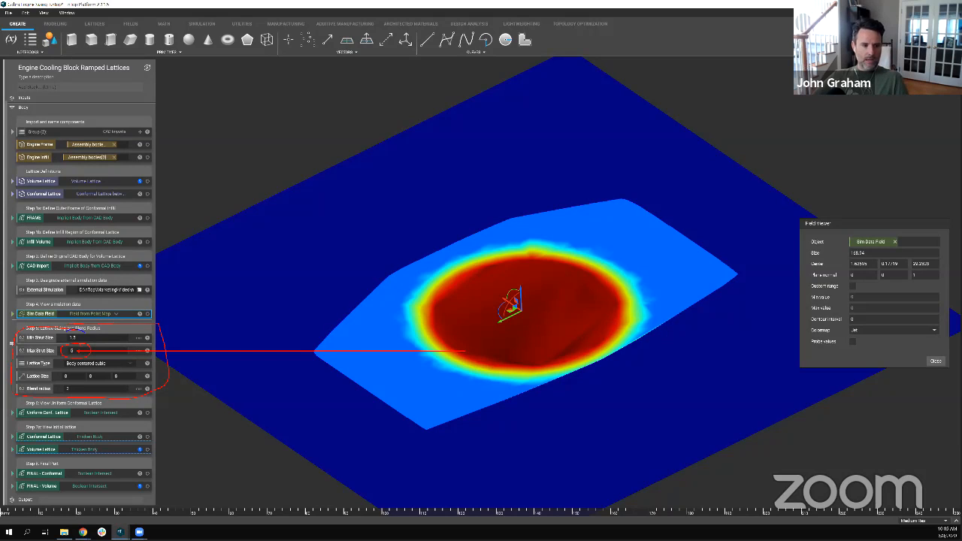
drag(87, 336, 369, 336)
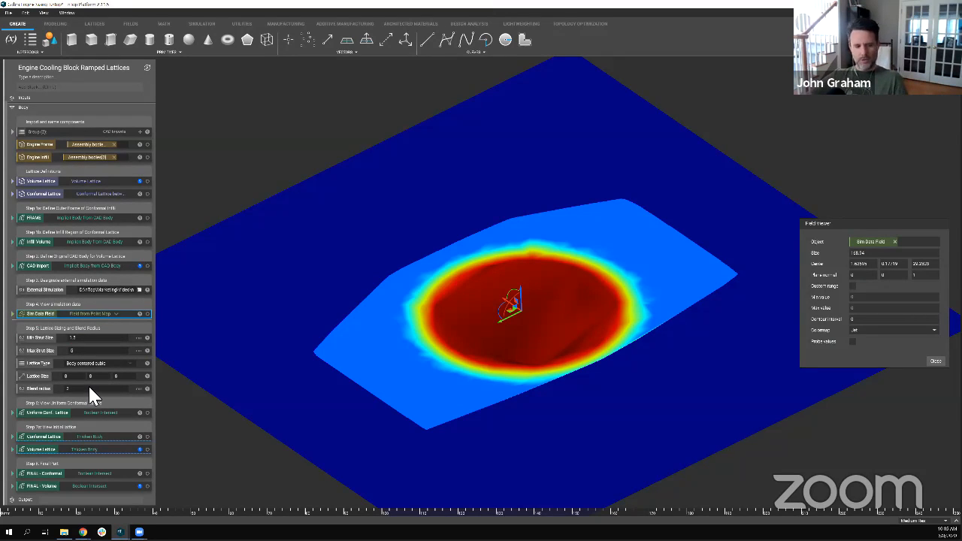
Step: Display the Uniform Conf. Lattice body by itself and close the field viewer to inspect the uniform lattice from the front
click(100, 415)
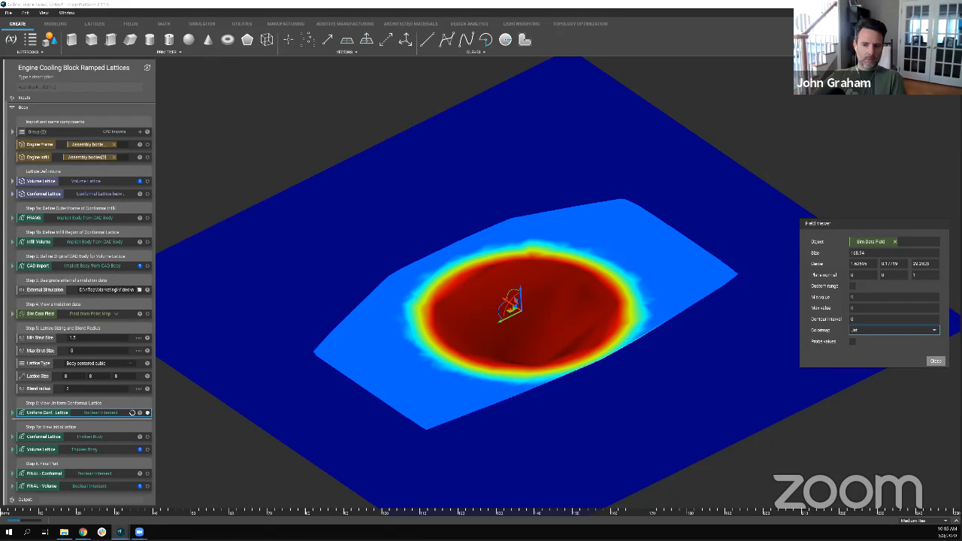
click(936, 361)
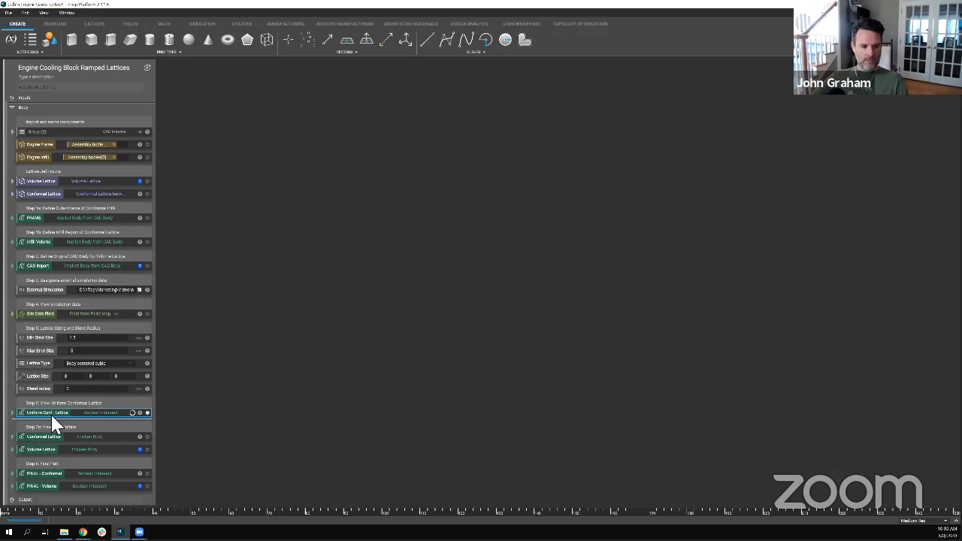
right_drag(502, 304, 104, 340)
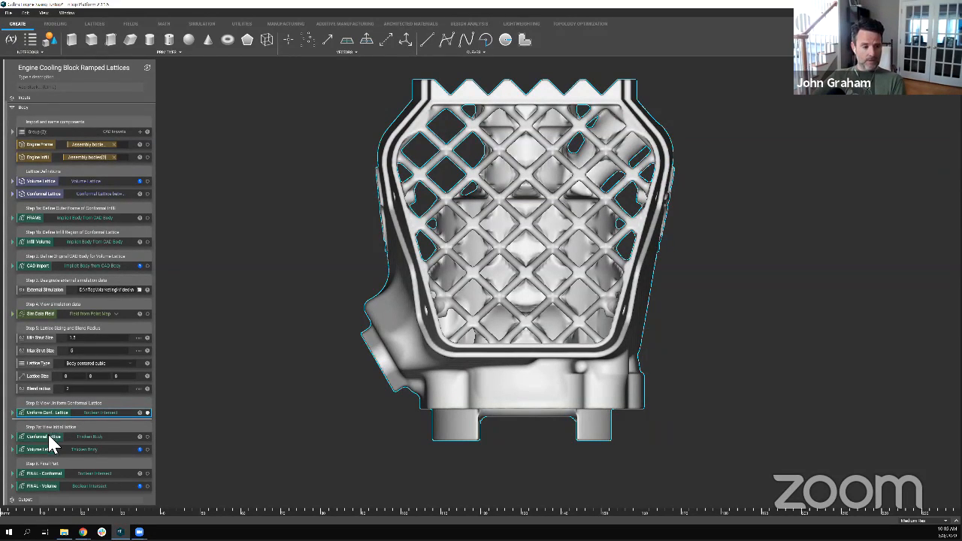
click(222, 410)
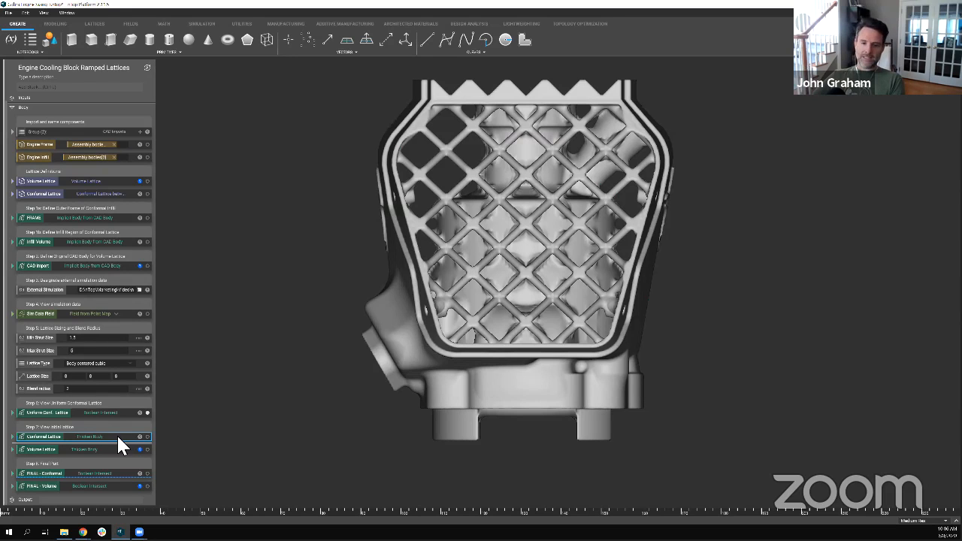
Step: Isolate the Conformal Lattice body and examine its variable strut thickness from the front and from an angle
key(i)
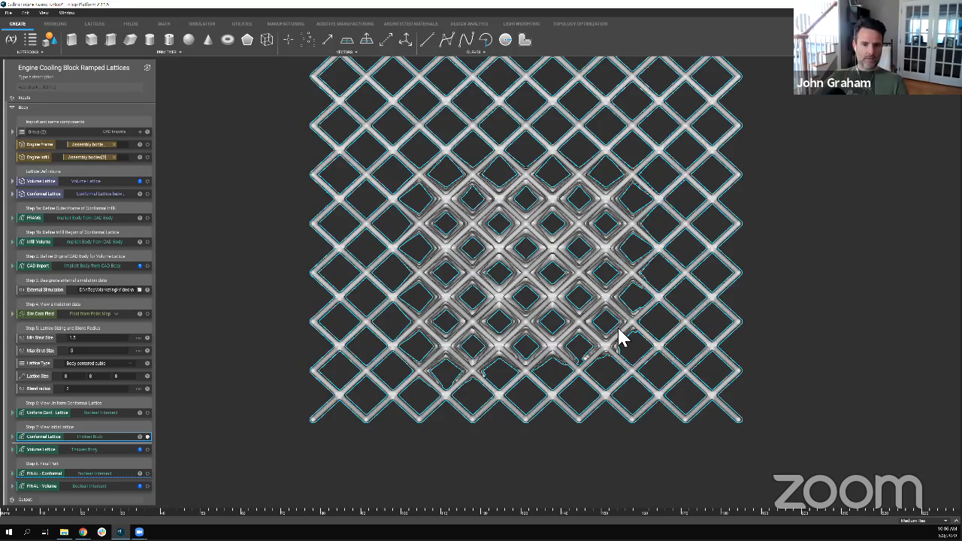
right_drag(765, 230, 737, 214)
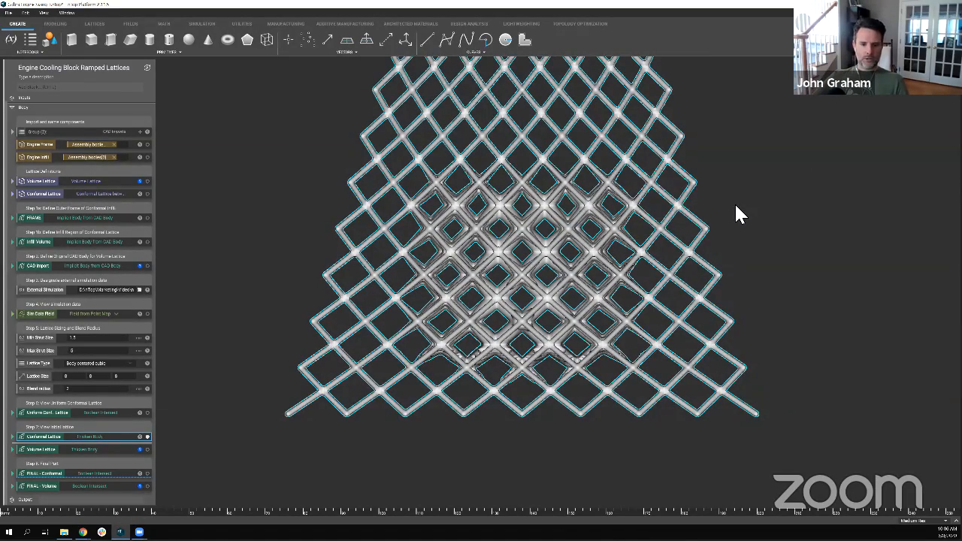
right_drag(737, 206, 544, 251)
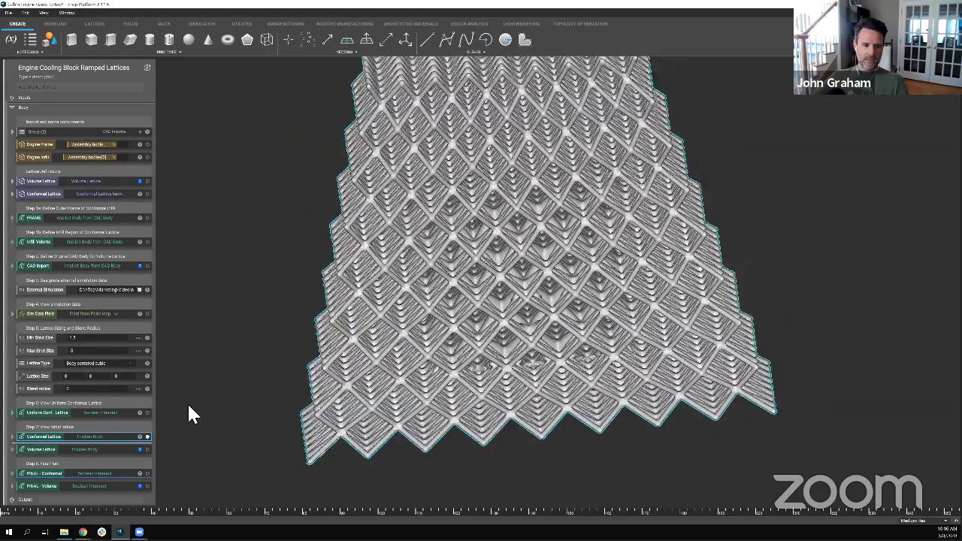
Step: Isolate FINAL - Conformal and section it with a horizontal cut plane raised to about 37 along Z to inspect the internal lattice
click(126, 474)
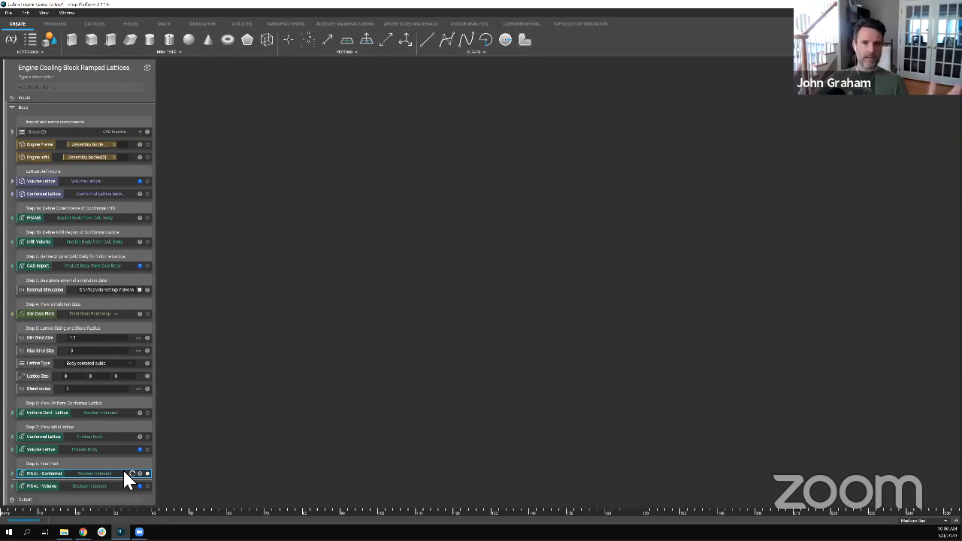
middle_drag(525, 343, 331, 231)
key(x)
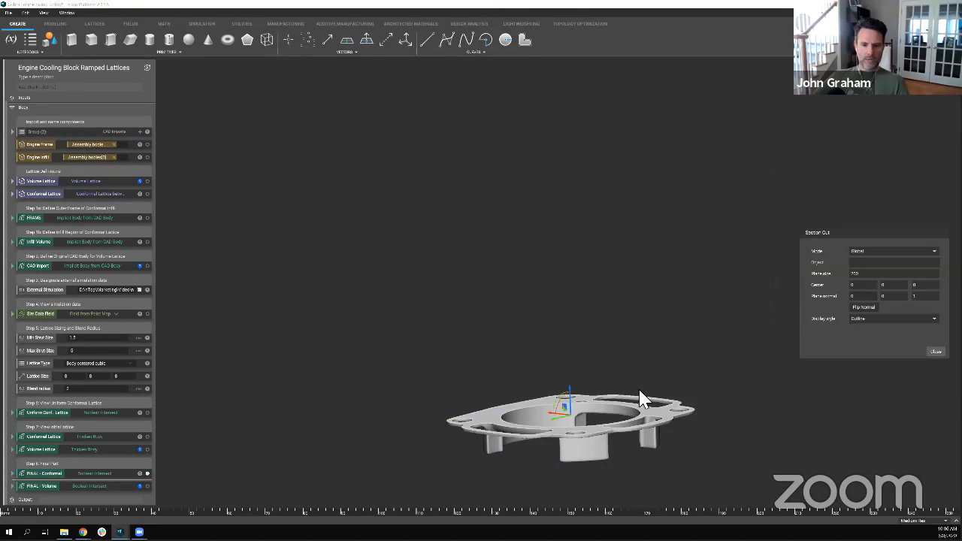
drag(570, 396, 594, 315)
scroll(593, 308, up, 3)
middle_drag(592, 309, 619, 310)
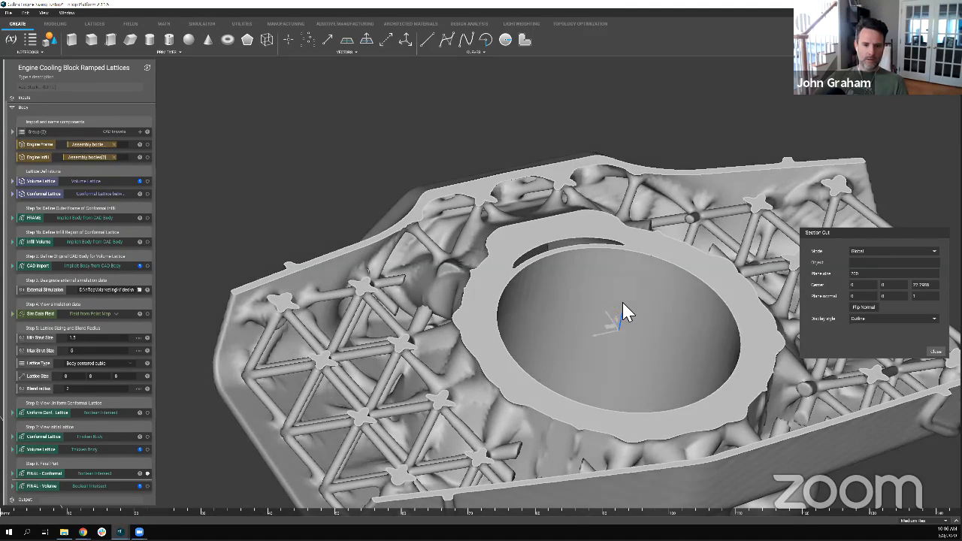
drag(623, 302, 637, 262)
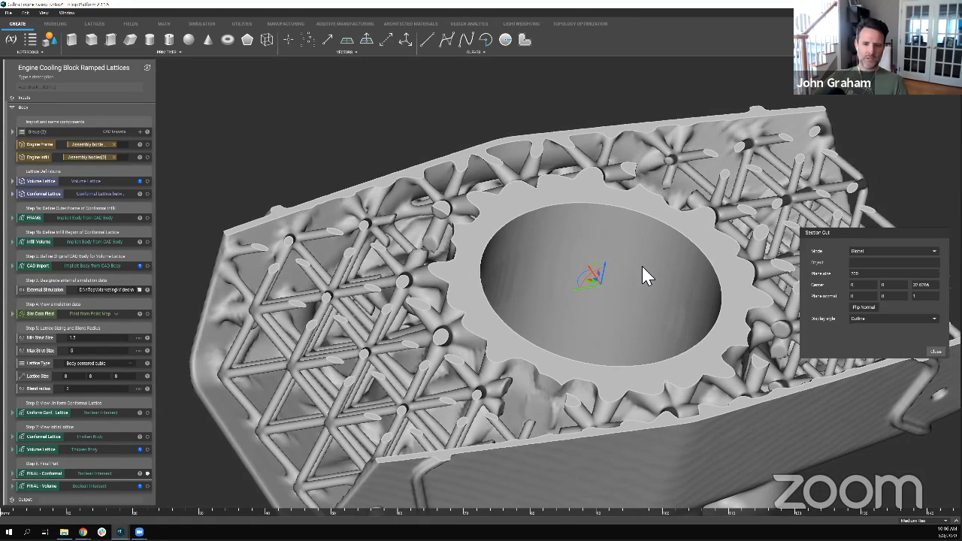
Step: Raise the section plane of FINAL - Conformal to about 49 along Z and examine the exposed lattice
middle_drag(642, 266, 593, 262)
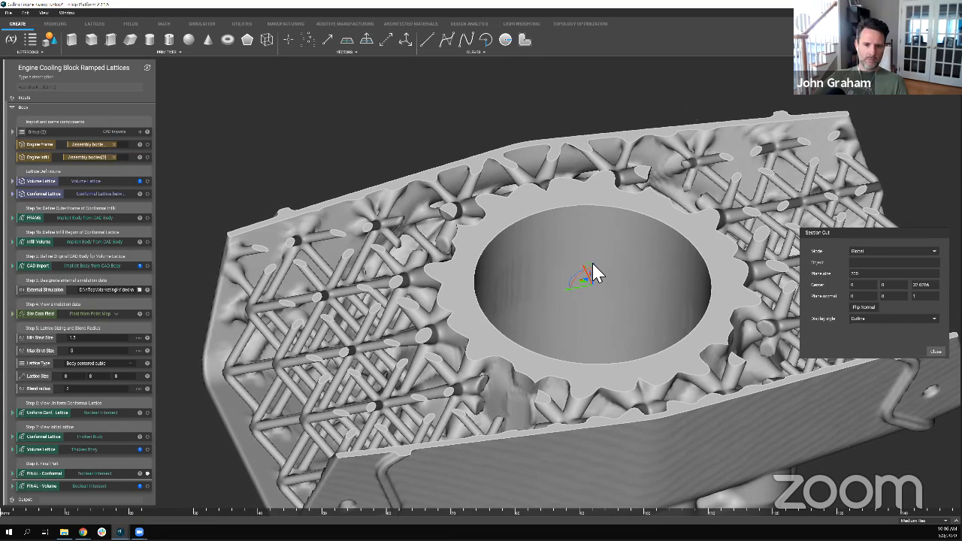
click(923, 520)
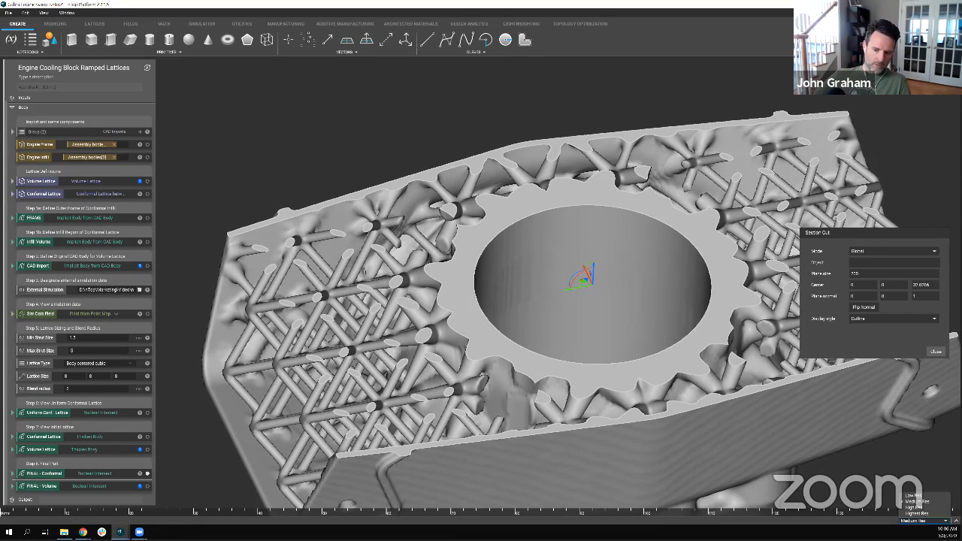
click(868, 474)
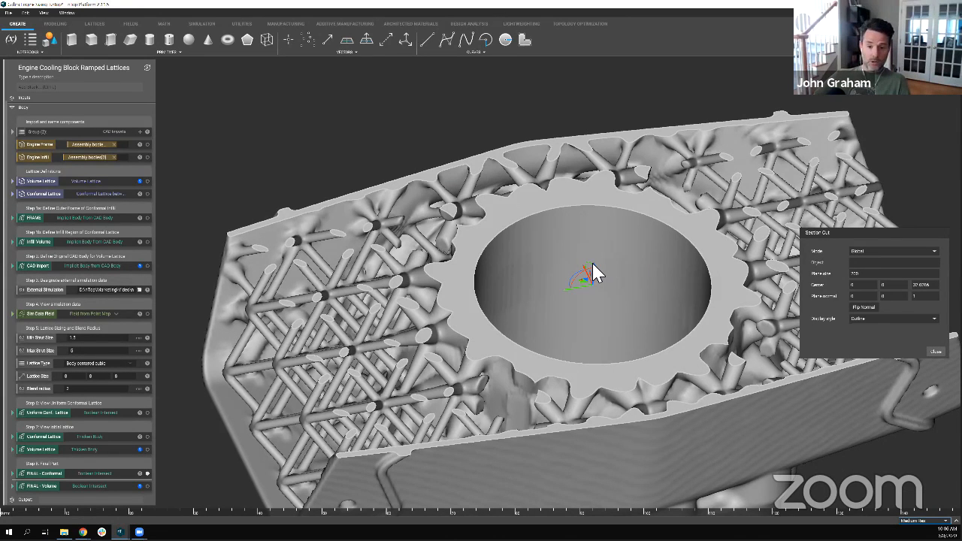
drag(593, 263, 604, 203)
scroll(604, 203, down, 1)
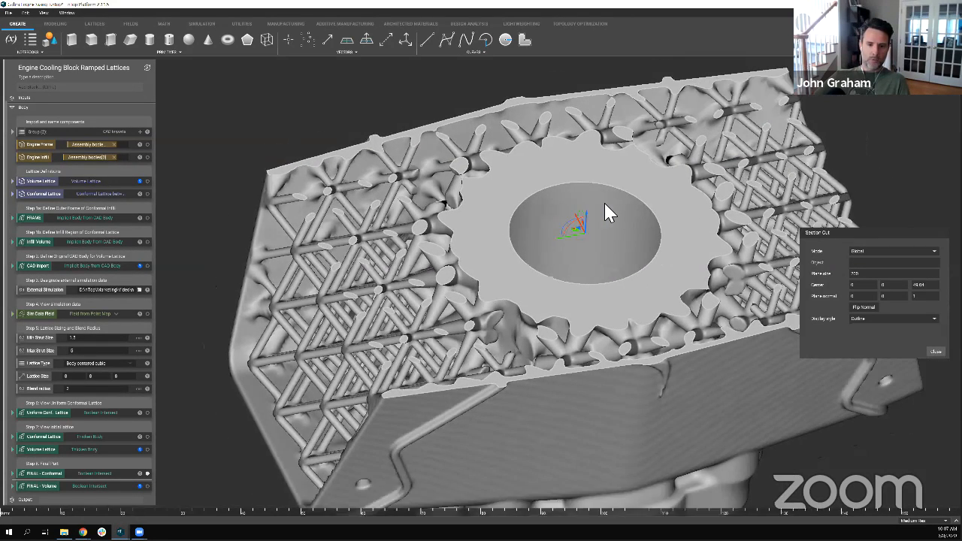
scroll(605, 203, down, 3)
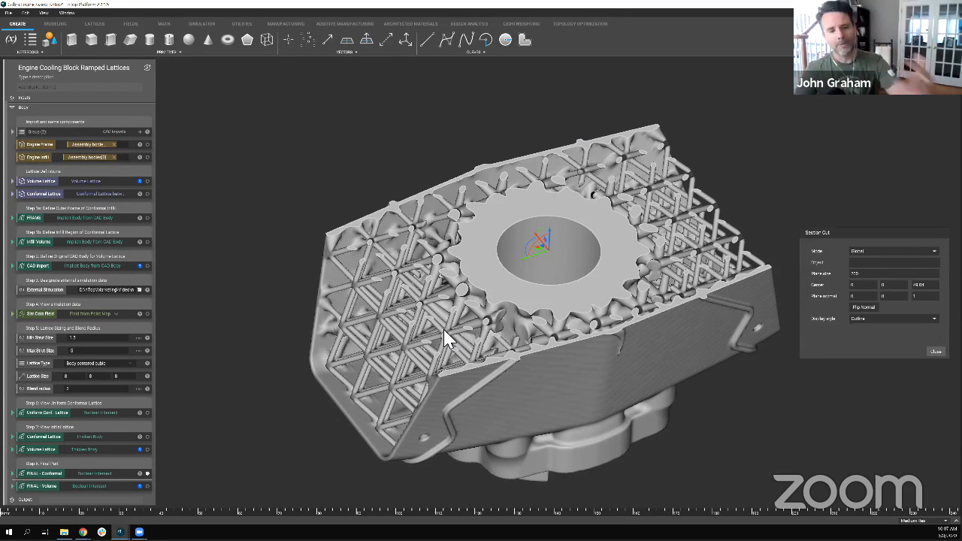
Step: Replace the External Simulation input with the Engine Stress.csv file
click(140, 289)
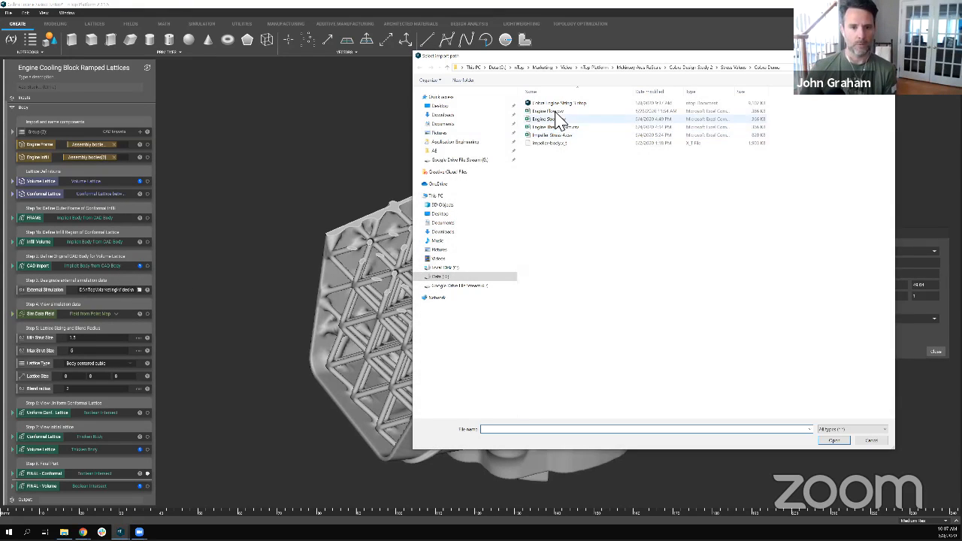
click(551, 119)
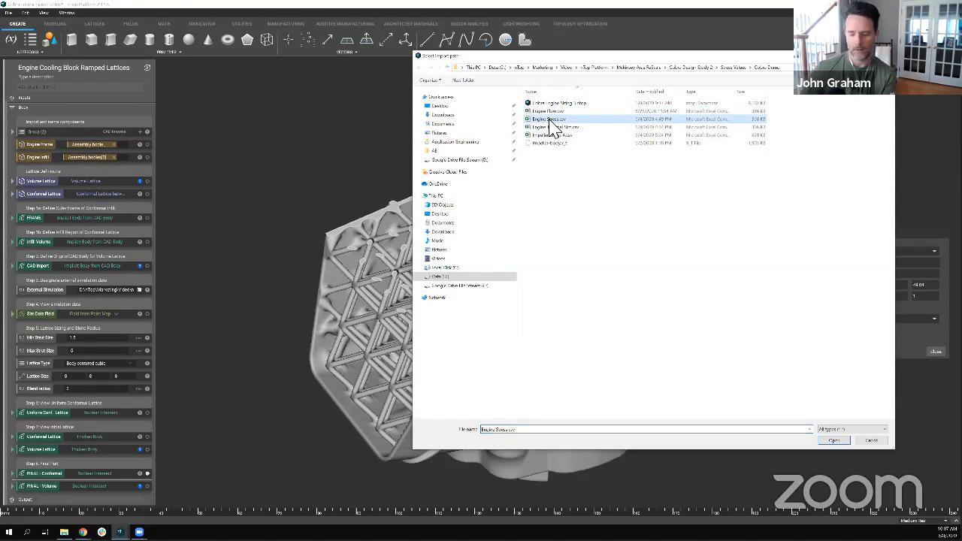
double_click(551, 120)
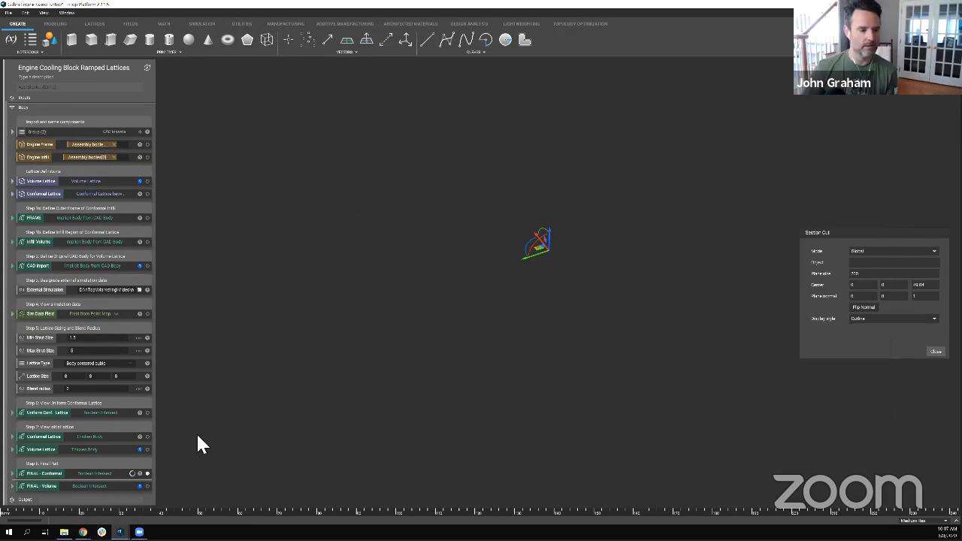
Step: Show the Sim Data Field in the field viewer with the Jet colormap and raise its plane to about 43 along Z
click(50, 318)
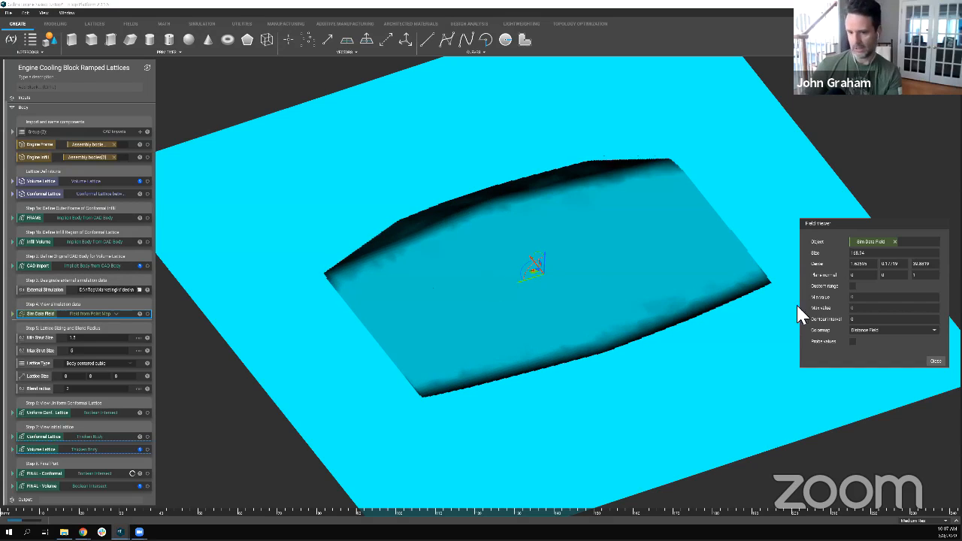
click(852, 330)
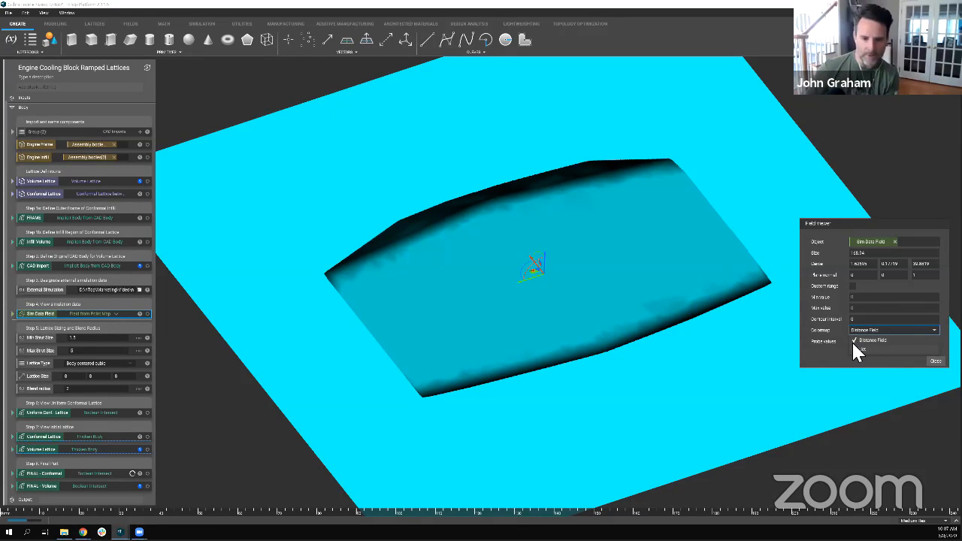
click(854, 349)
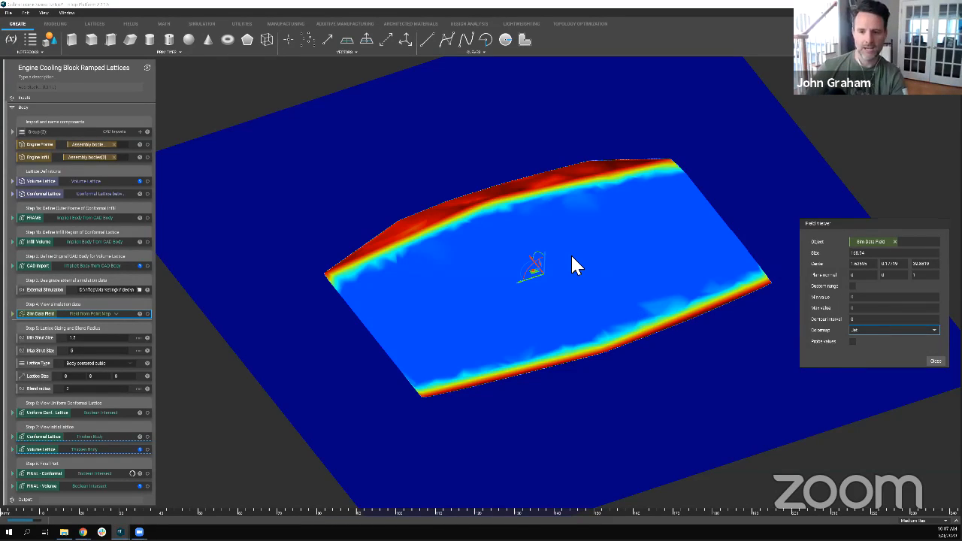
right_drag(573, 257, 541, 254)
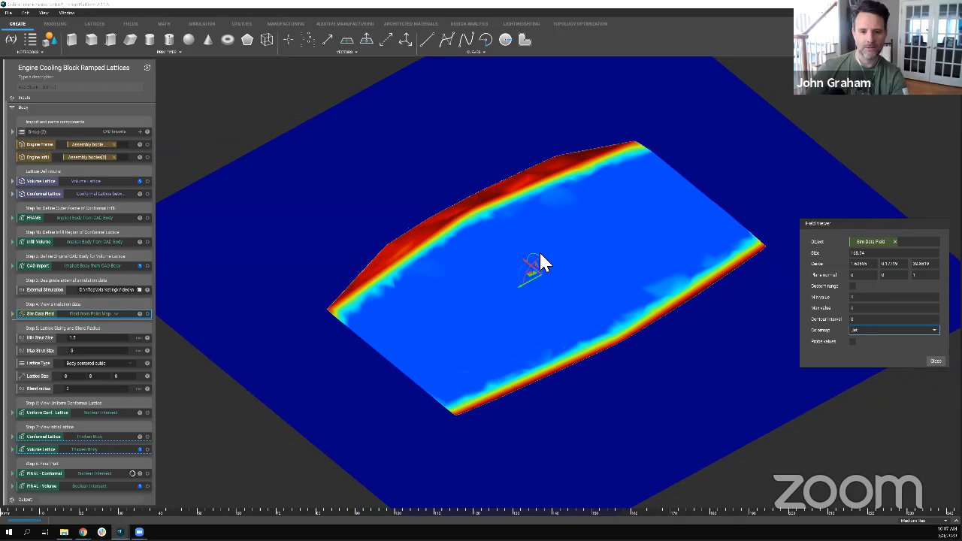
drag(540, 253, 544, 241)
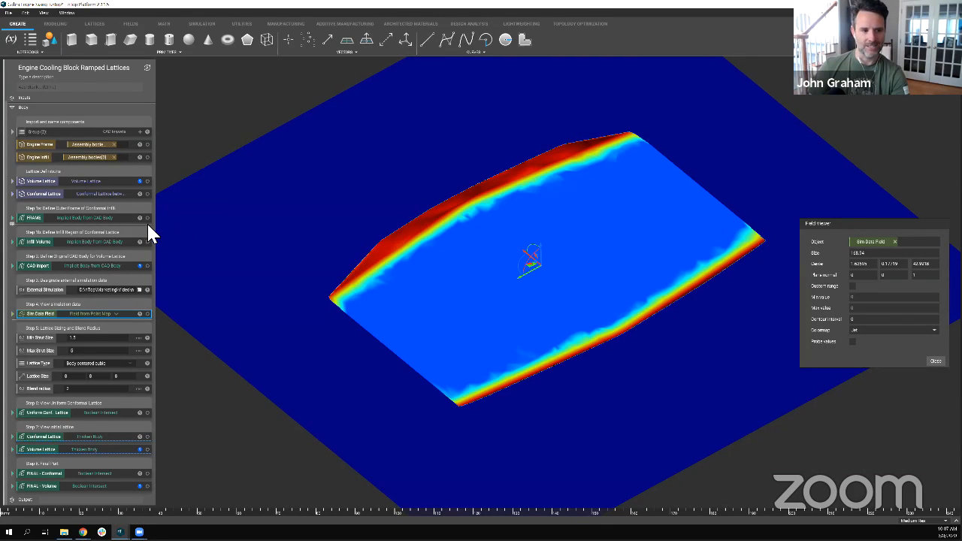
Step: Show the FRAME body over the stress field for comparison, lower the viewer plane slightly along Z, and hide FRAME again
click(147, 218)
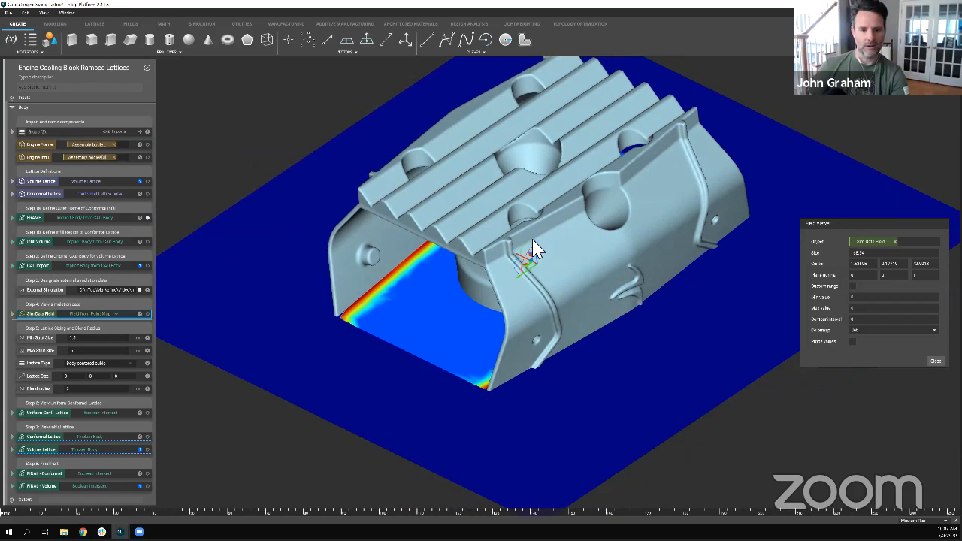
drag(535, 237, 535, 248)
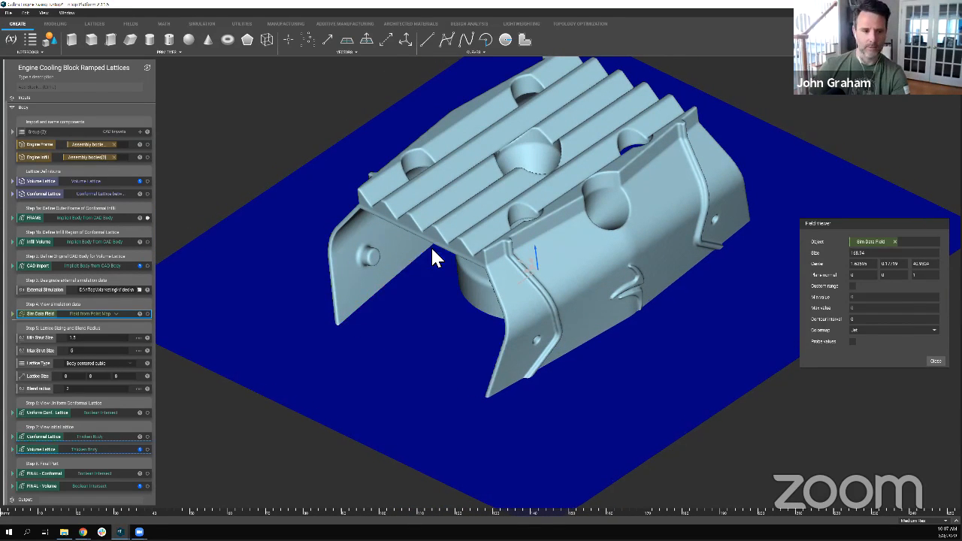
click(147, 217)
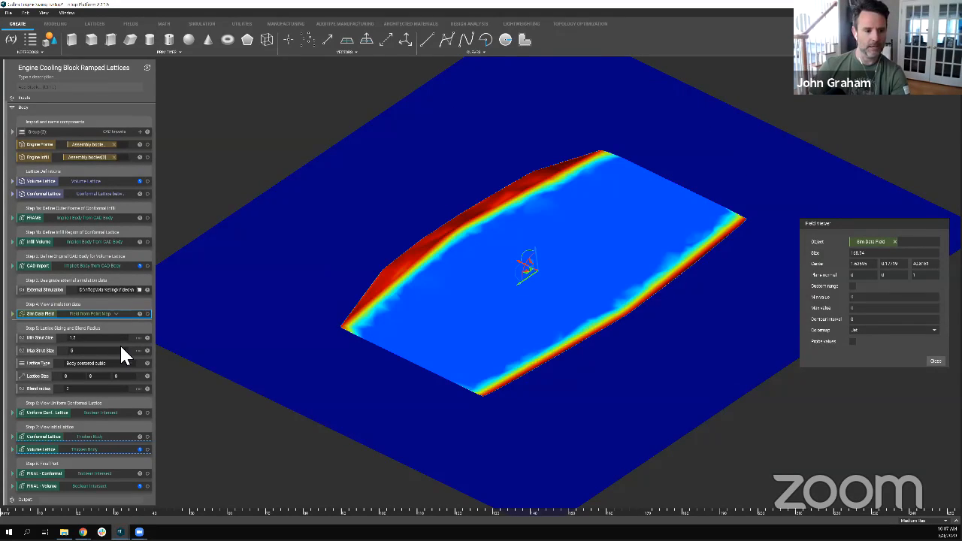
Step: Display the Conformal Lattice body without the field viewer and examine its stress-driven strut thickness from several angles
click(57, 437)
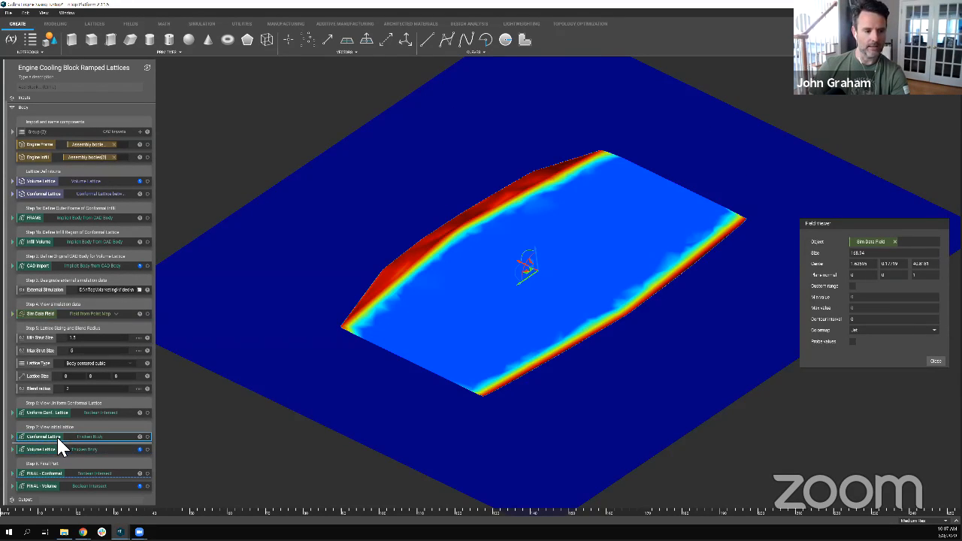
key(v)
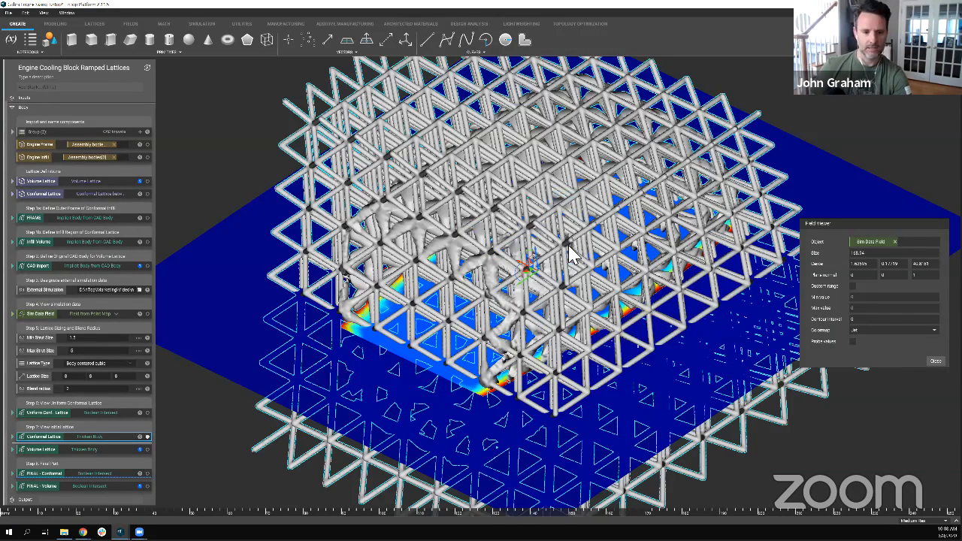
click(924, 76)
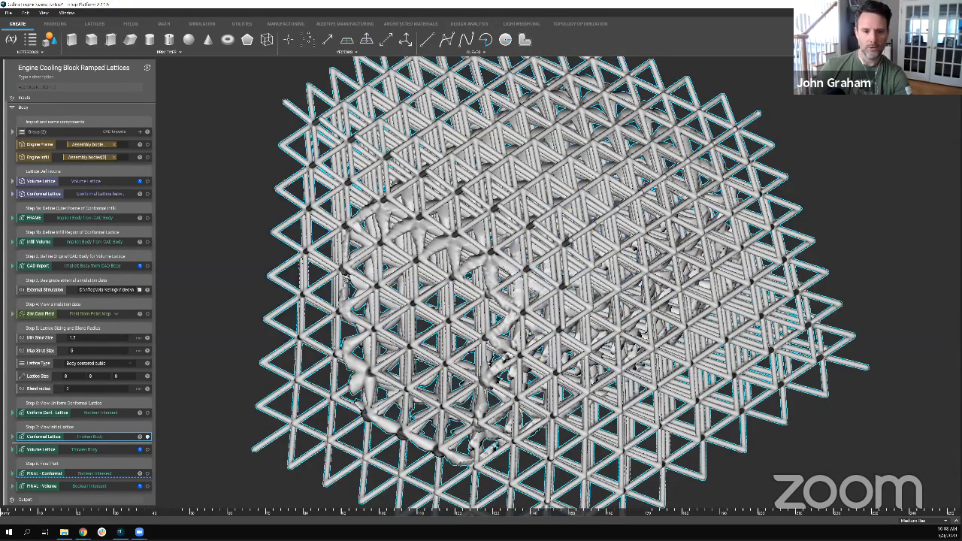
middle_drag(481, 316, 511, 293)
middle_drag(524, 411, 537, 384)
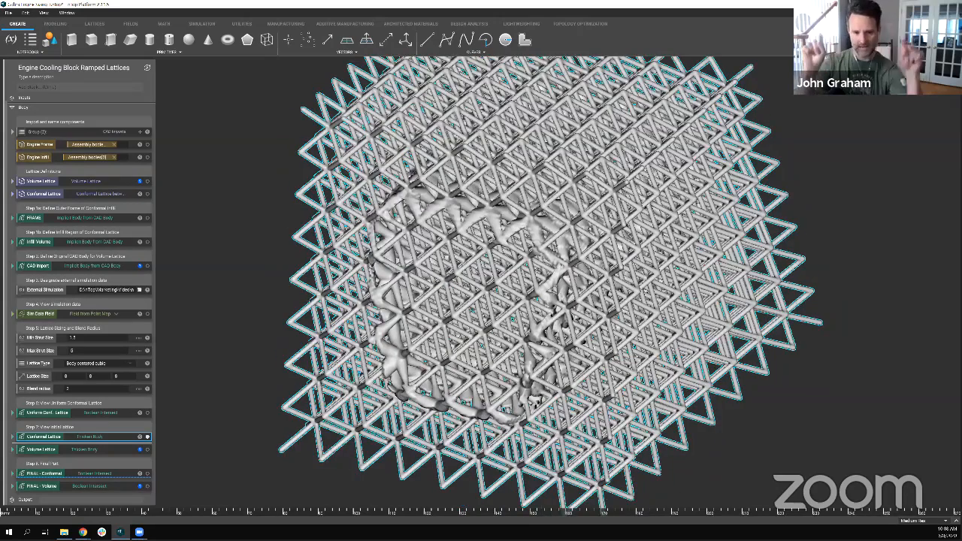
key(z)
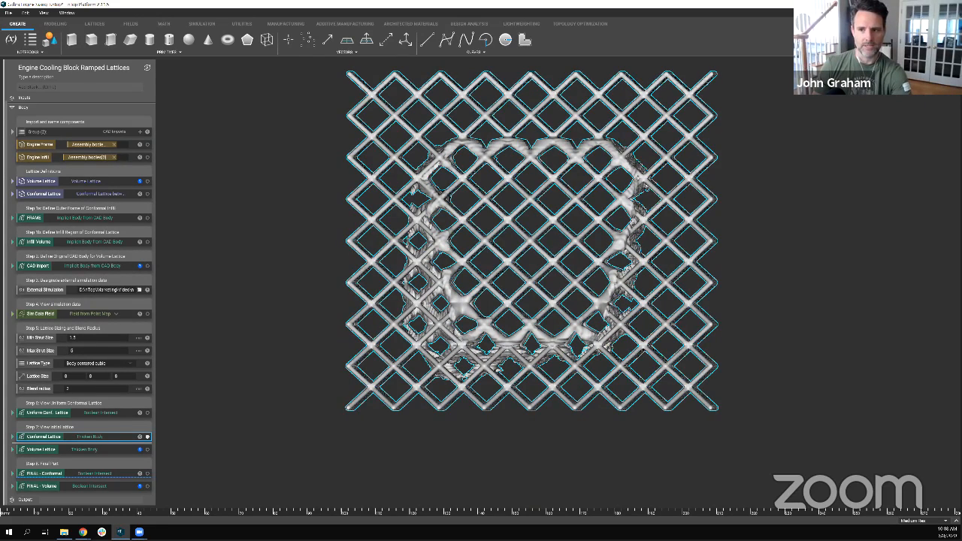
middle_drag(348, 248, 348, 337)
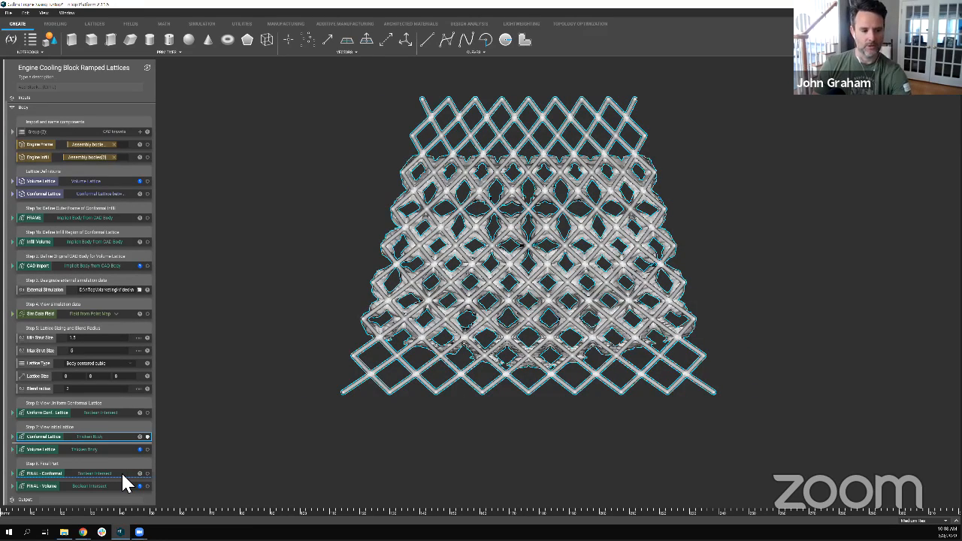
Step: Isolate FINAL - Conformal and section it with a horizontal plane at about 41 along Z to inspect the lattice inside
click(121, 474)
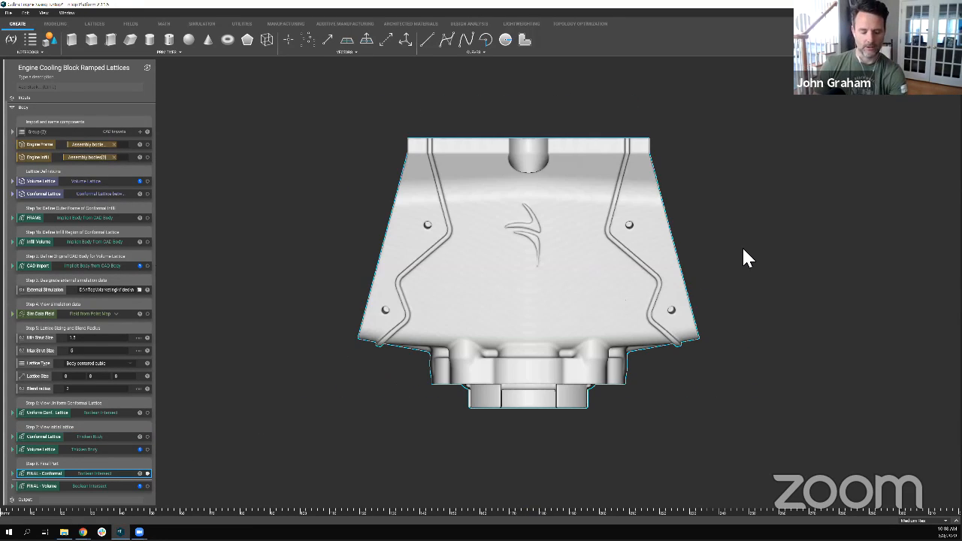
middle_drag(742, 248, 768, 282)
key(x)
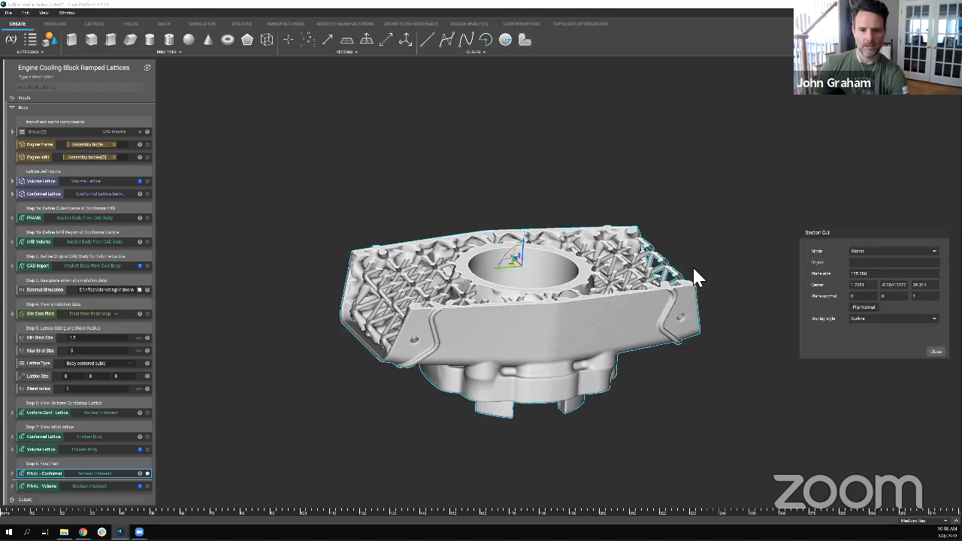
scroll(581, 250, up, 1)
middle_drag(581, 251, 541, 226)
scroll(537, 239, up, 2)
drag(541, 225, 544, 224)
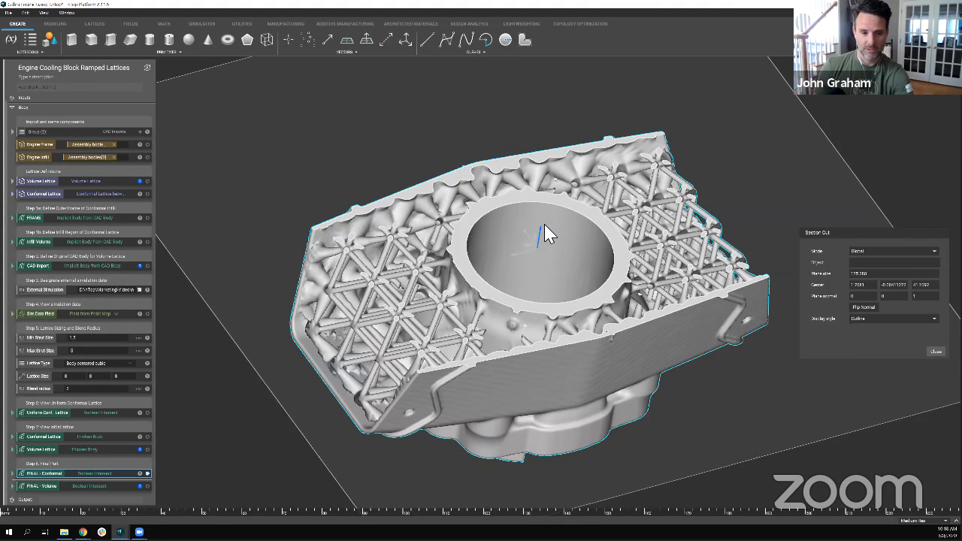
right_drag(545, 225, 392, 210)
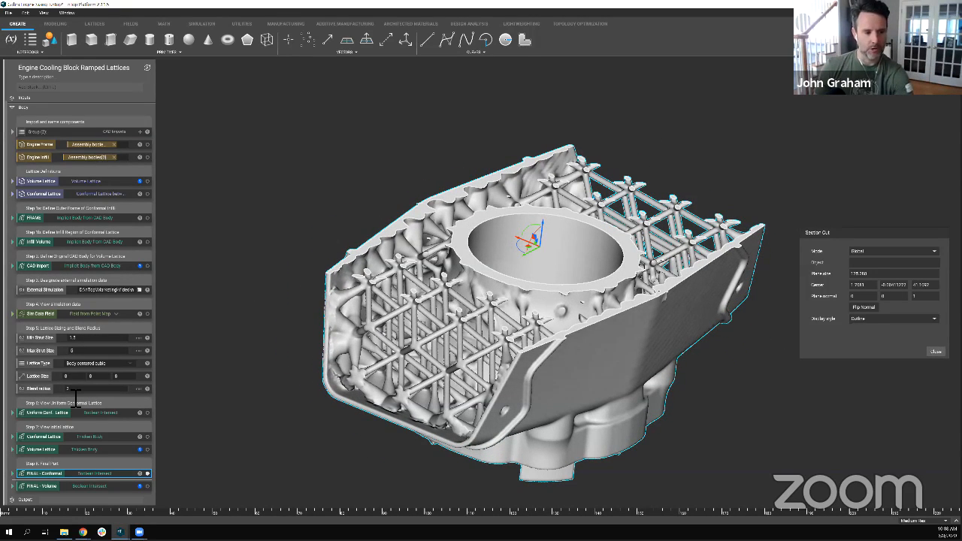
Step: Set the Blend radius to 0 and inspect the lattice joints in the sectioned part
double_click(75, 391)
text(0)
key(Return)
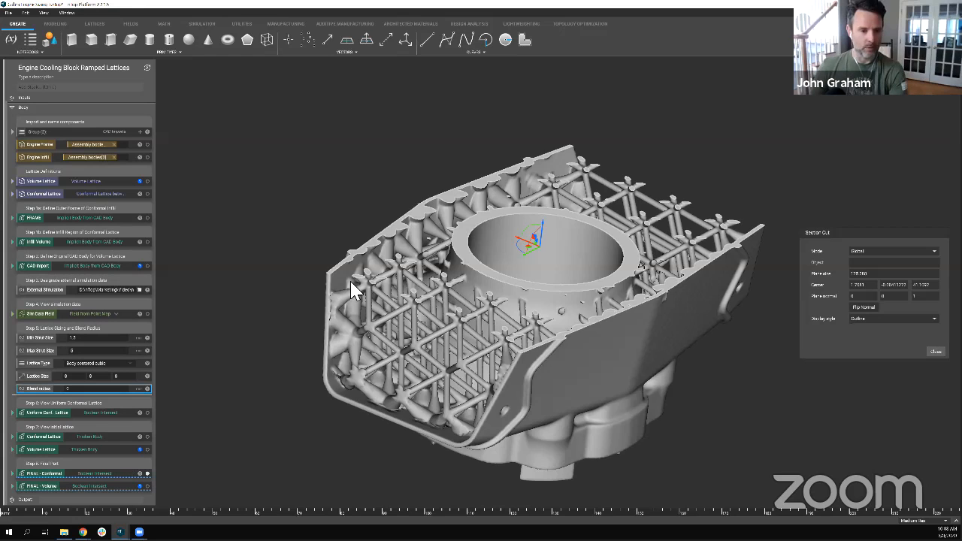
middle_drag(389, 271, 396, 237)
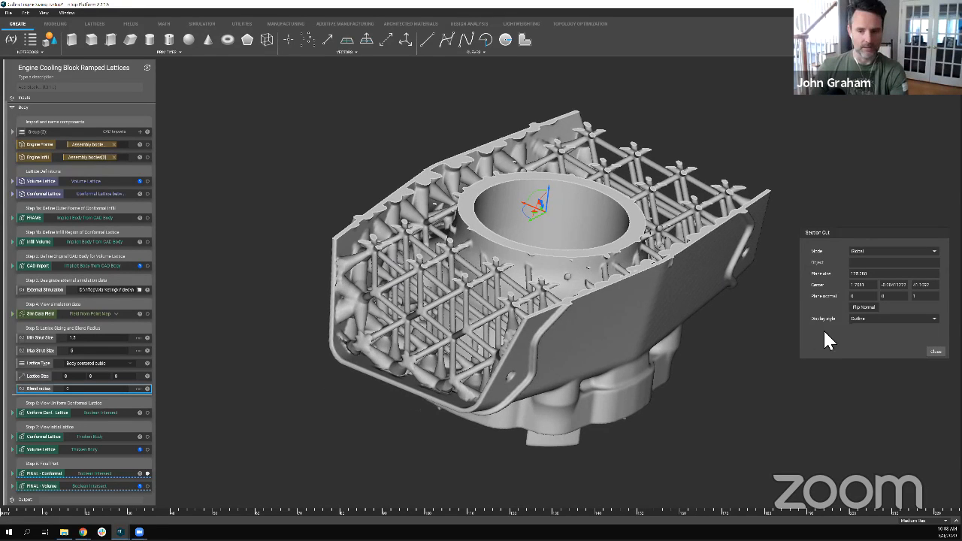
scroll(258, 314, up, 2)
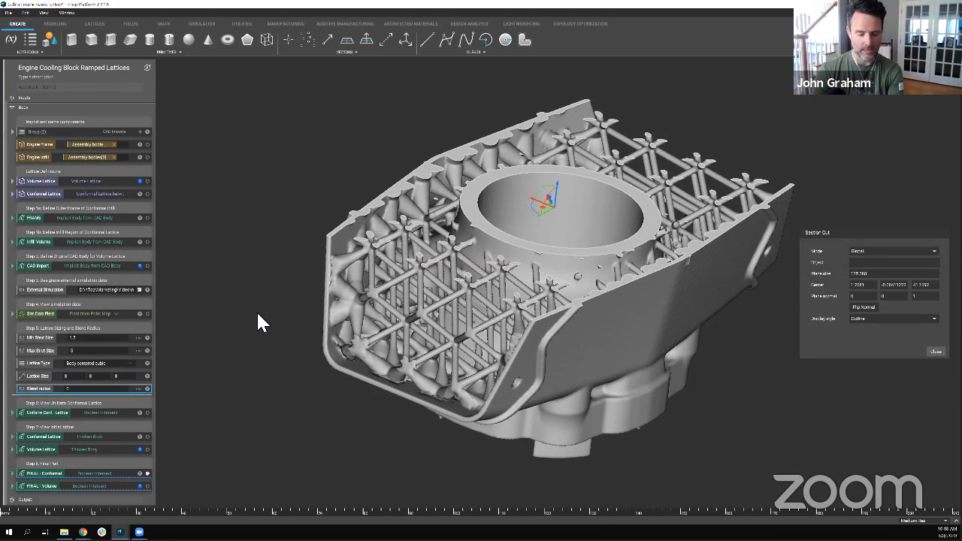
Step: Set the Blend radius to 2, turn off the section cut and view the complete final part
text(2)
key(Return)
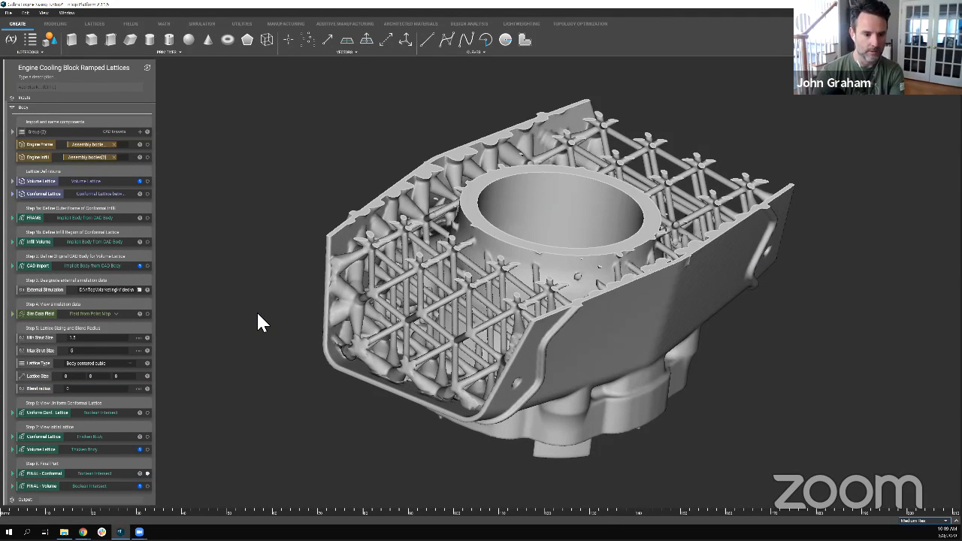
key(x)
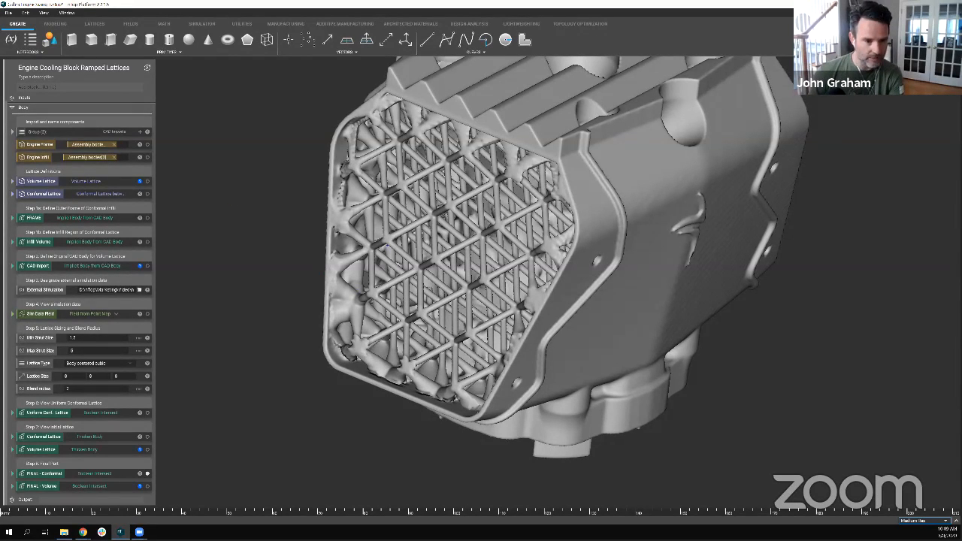
mouse_move(390, 240)
mouse_down()
mouse_move(352, 218)
mouse_move(325, 338)
mouse_move(404, 317)
mouse_move(391, 240)
mouse_up()
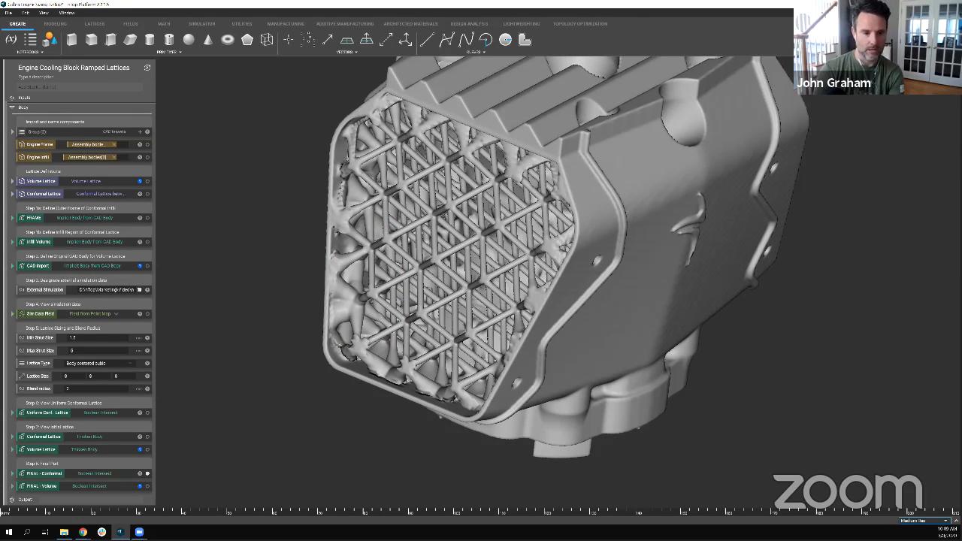
key(x)
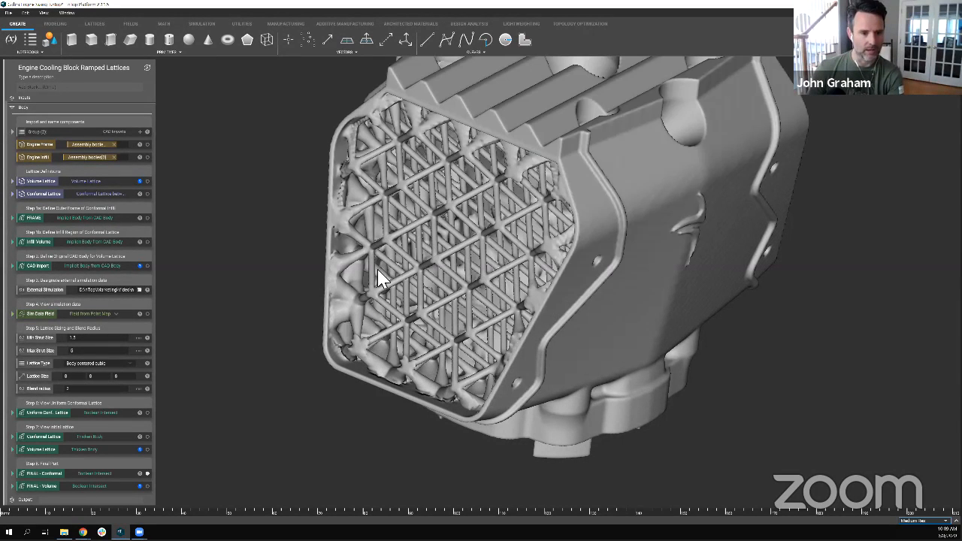
right_drag(376, 275, 490, 286)
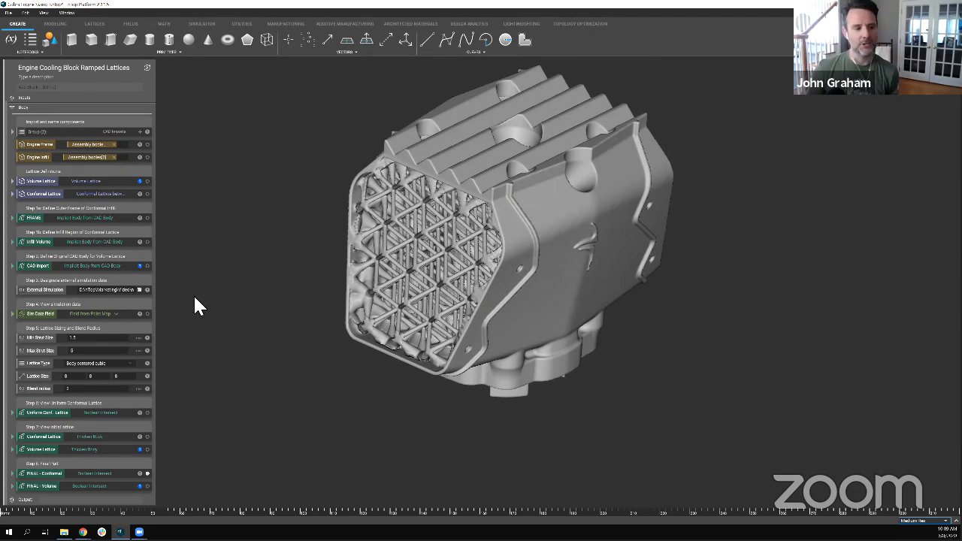
Step: Load Engine Flow.csv as the External Simulation data and view the Sim Data Field with the Jet colormap
click(140, 290)
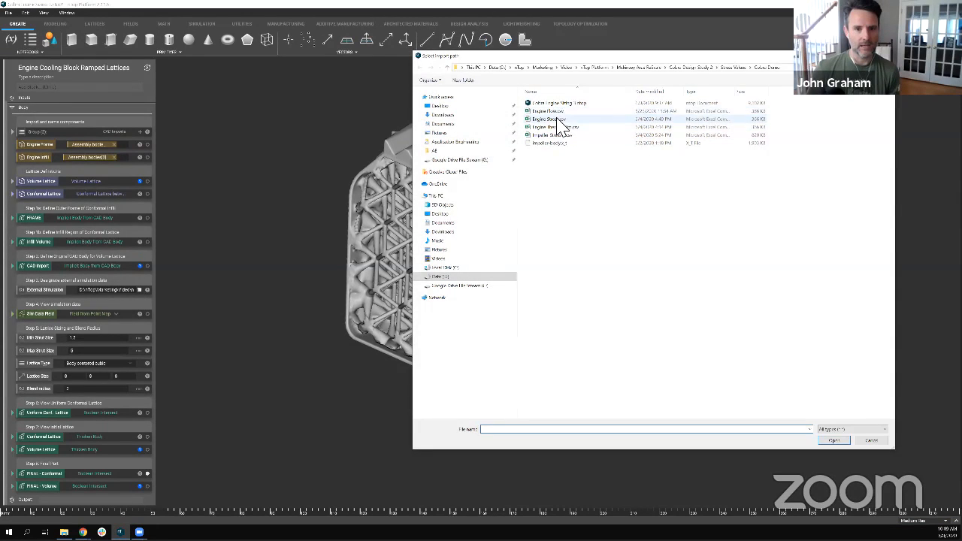
double_click(554, 112)
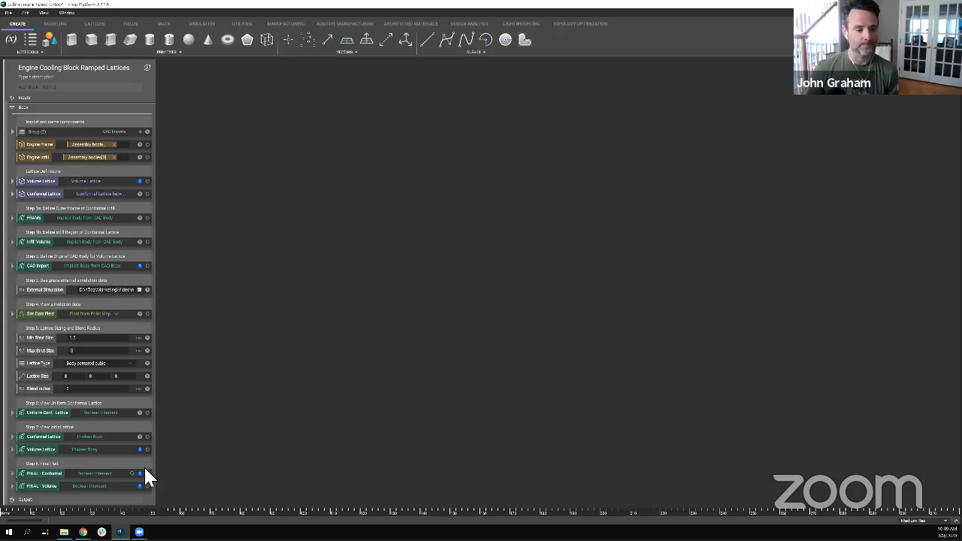
click(52, 317)
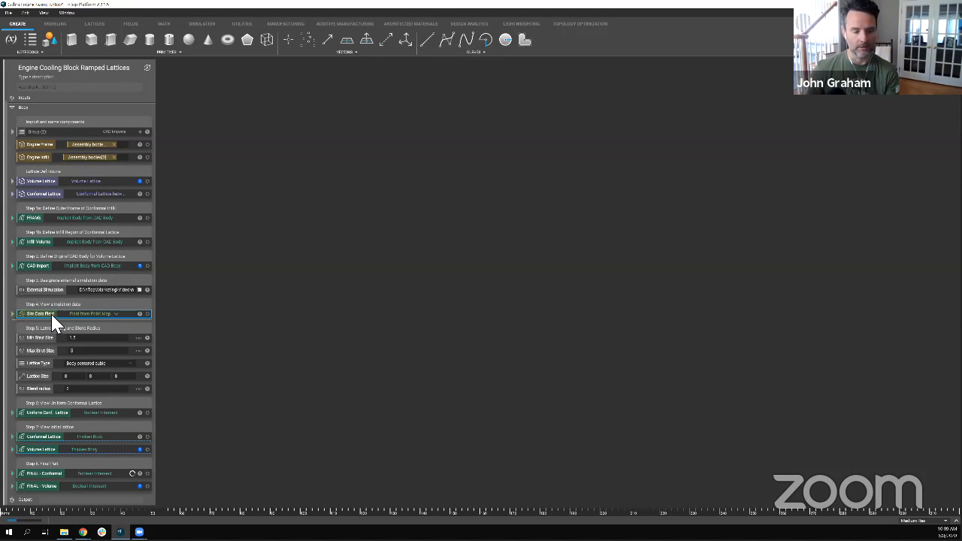
click(857, 330)
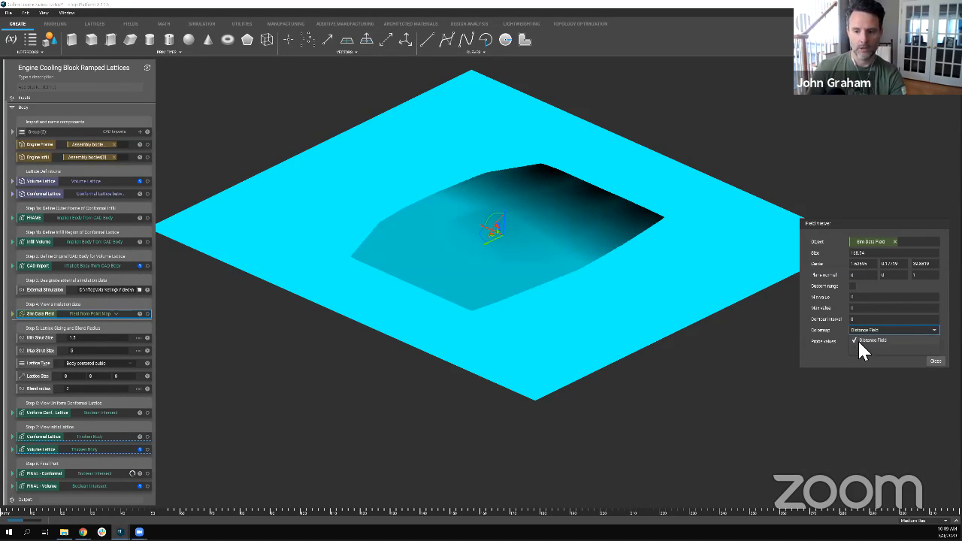
click(862, 351)
right_drag(522, 200, 566, 200)
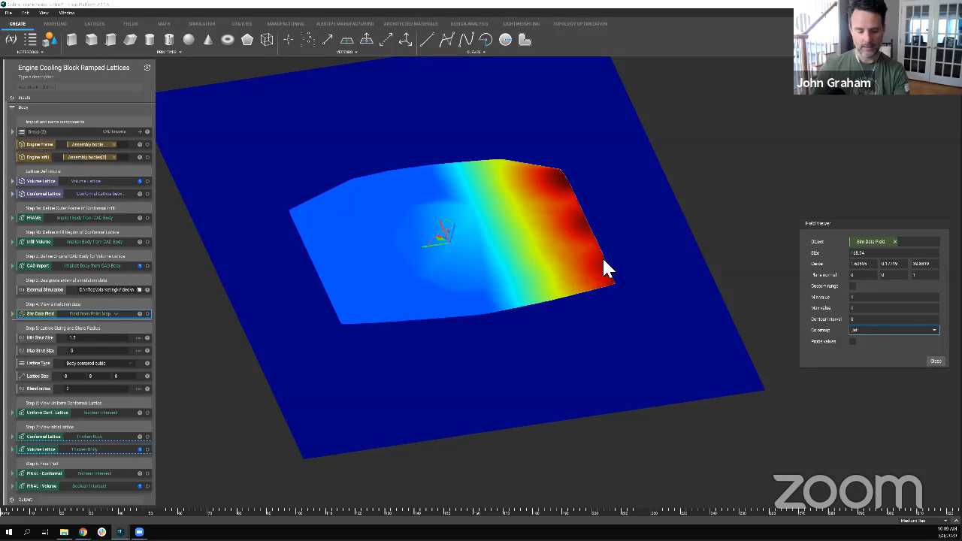
drag(621, 232, 705, 216)
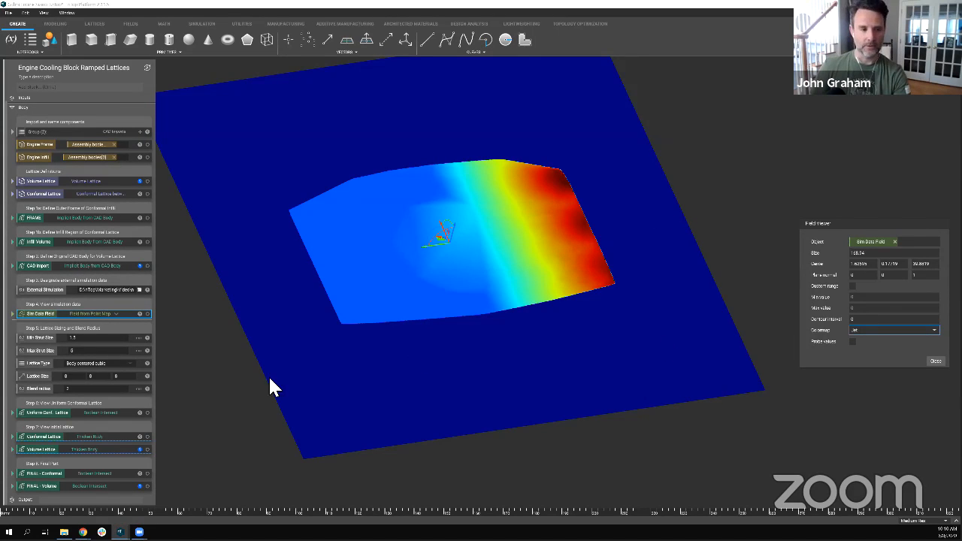
middle_drag(503, 255, 414, 248)
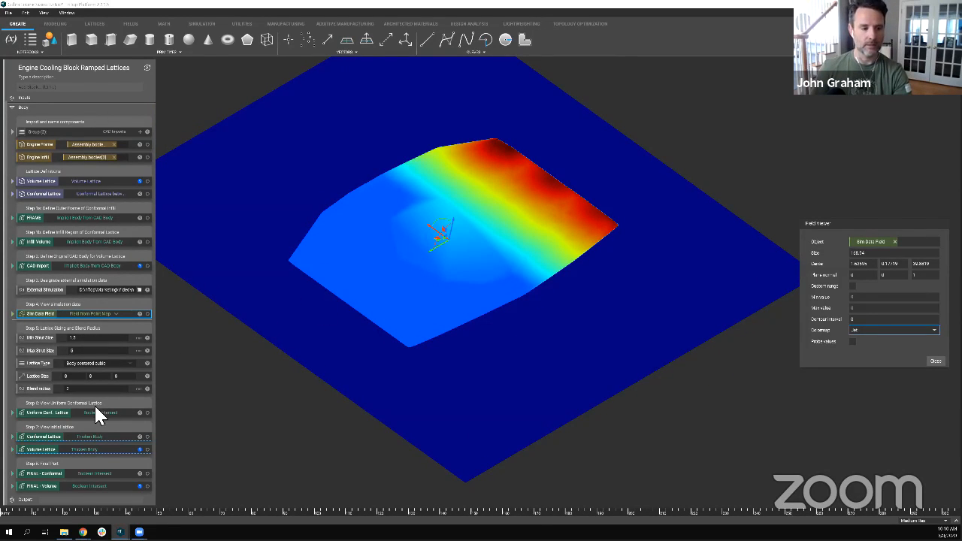
Step: Isolate the Conformal Lattice body without the field viewer and inspect its flow-driven strut thickness from the side
click(87, 436)
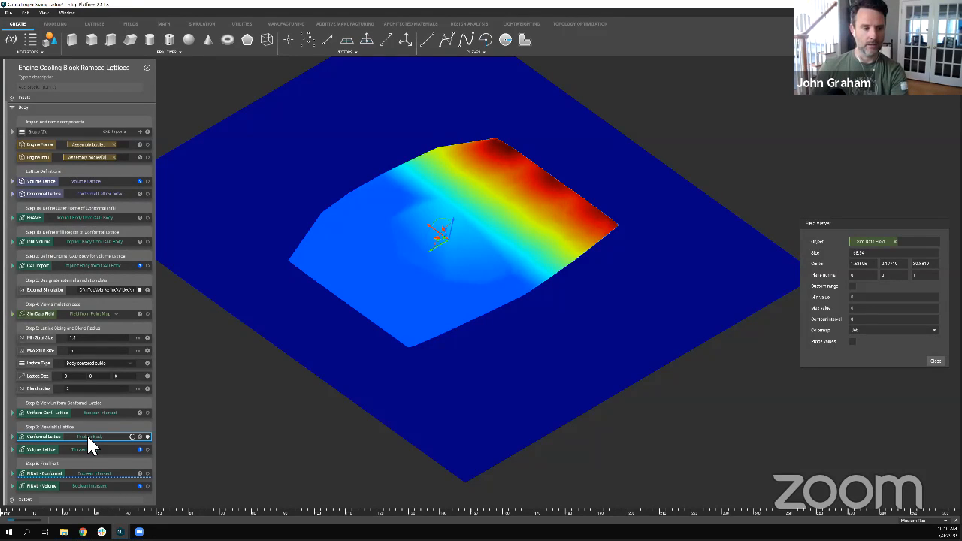
click(148, 437)
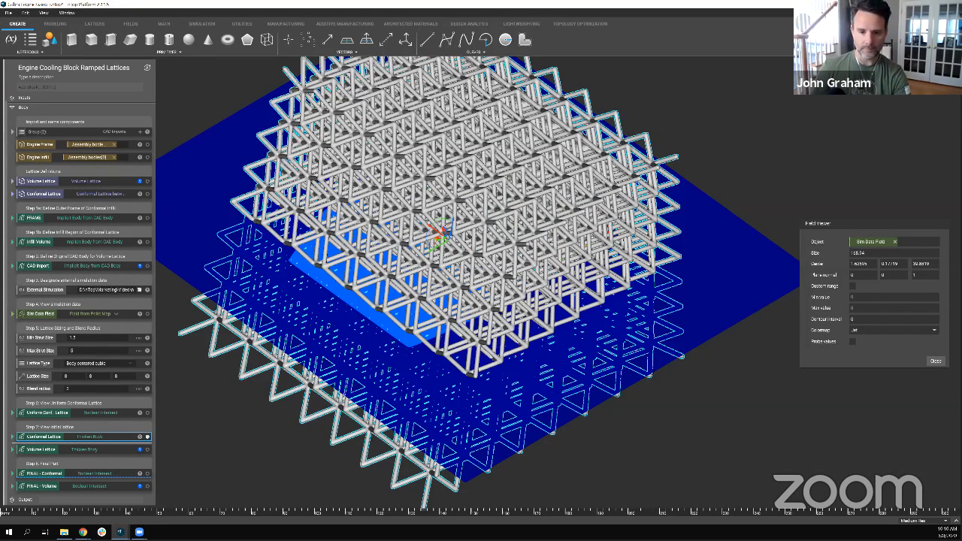
click(936, 361)
middle_drag(482, 263, 475, 260)
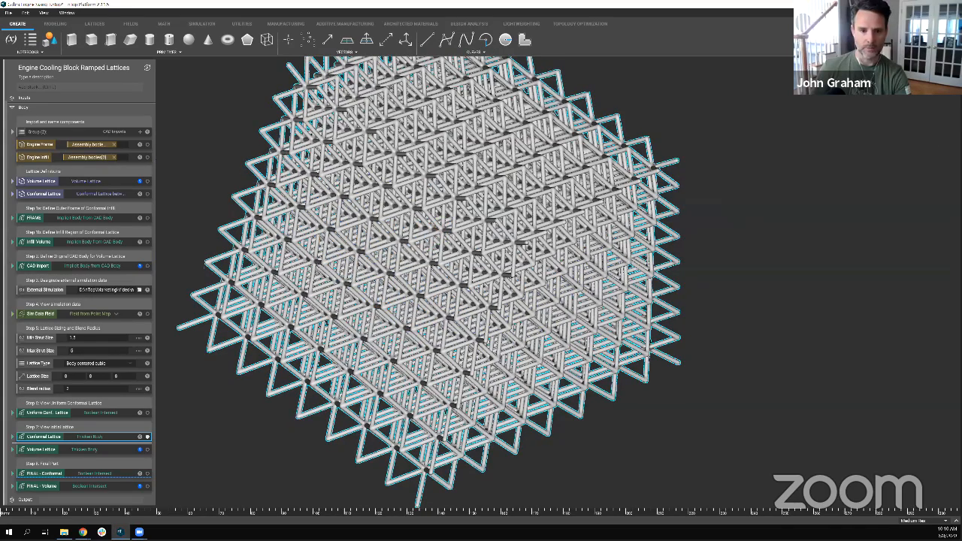
middle_drag(739, 231, 671, 230)
key(z)
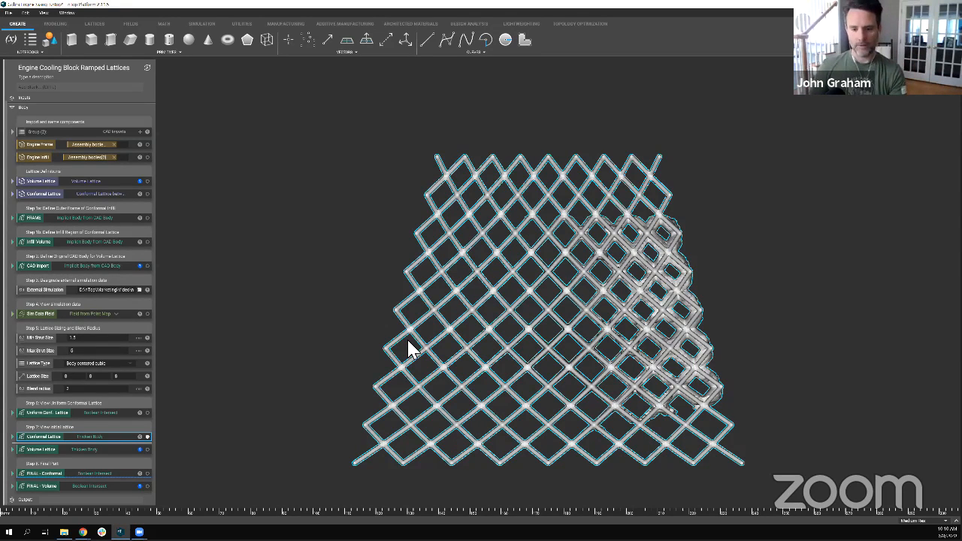
drag(716, 308, 793, 308)
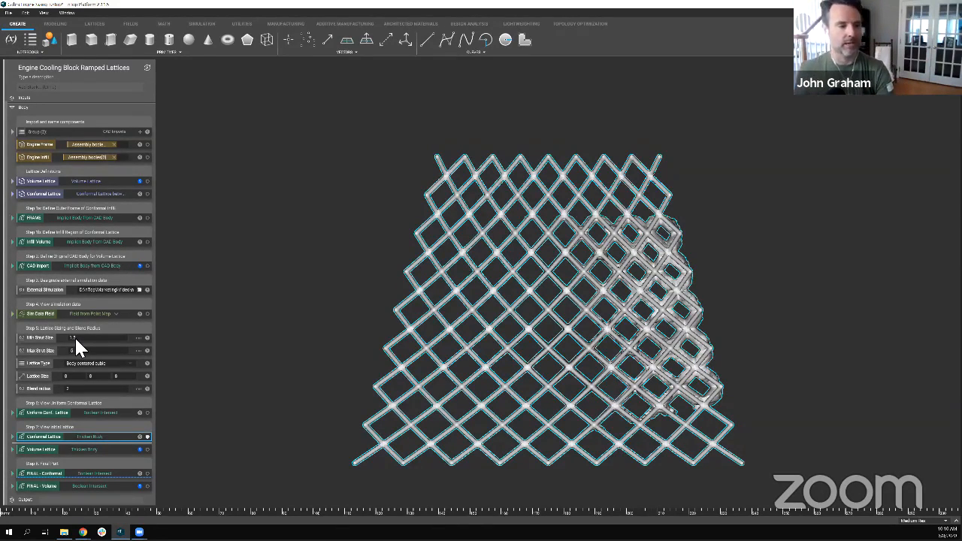
Step: Isolate FINAL - Conformal and inspect its interior with a temporary horizontal section cut at about 36 along Z
click(109, 471)
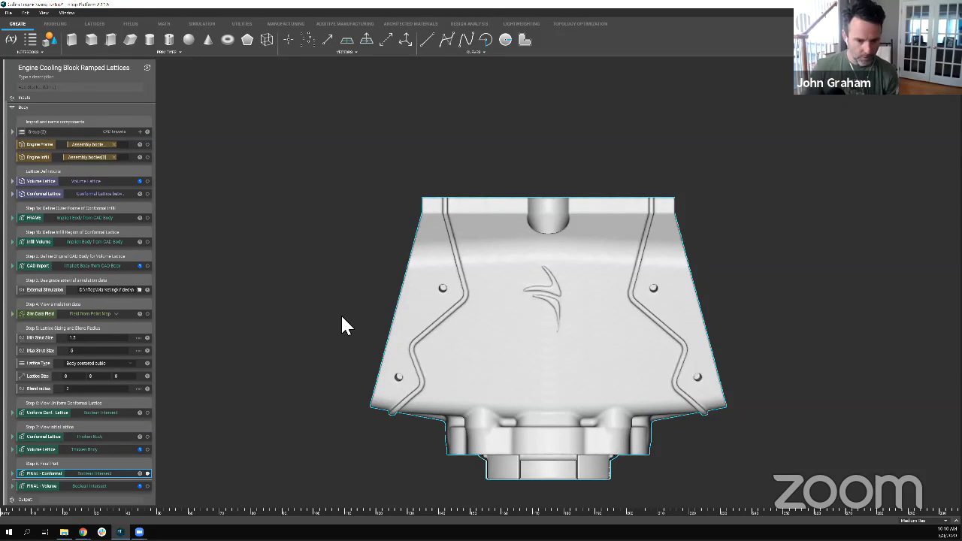
key(x)
middle_drag(491, 295, 537, 305)
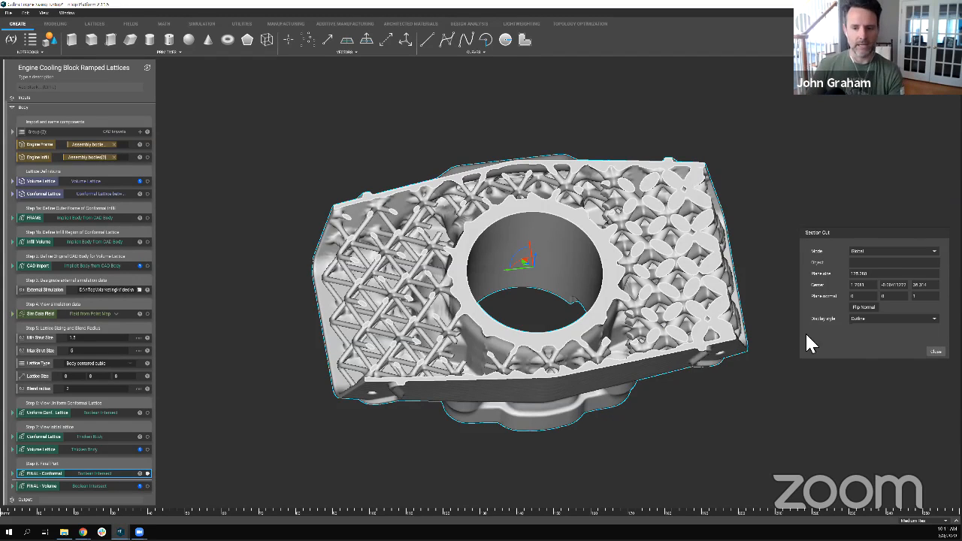
click(936, 351)
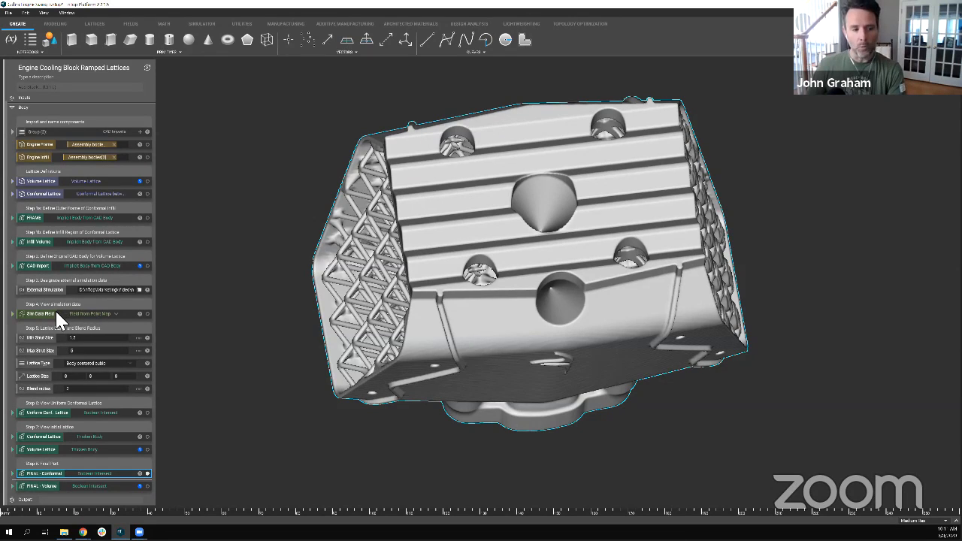
Step: Move the Field from Point Map block out of Sim Data Field to below External Simulation, duplicate it and hide the copy
mouse_move(53, 313)
mouse_down()
mouse_move(59, 295)
mouse_move(53, 303)
mouse_up()
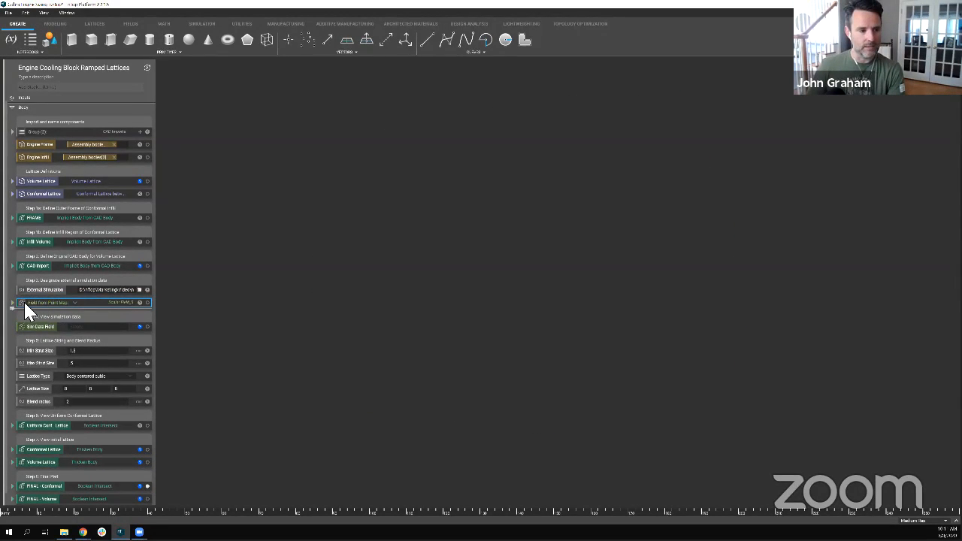
right_click(40, 301)
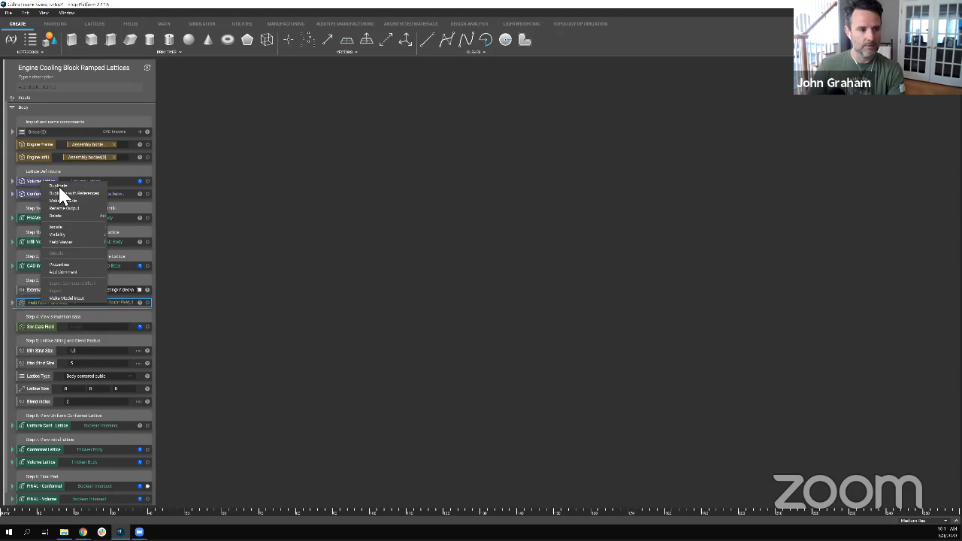
click(60, 193)
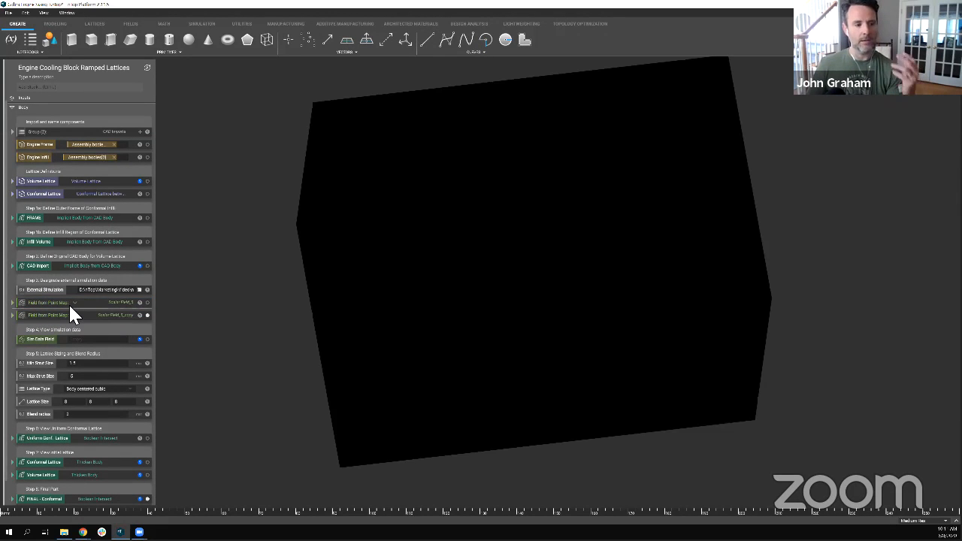
click(147, 315)
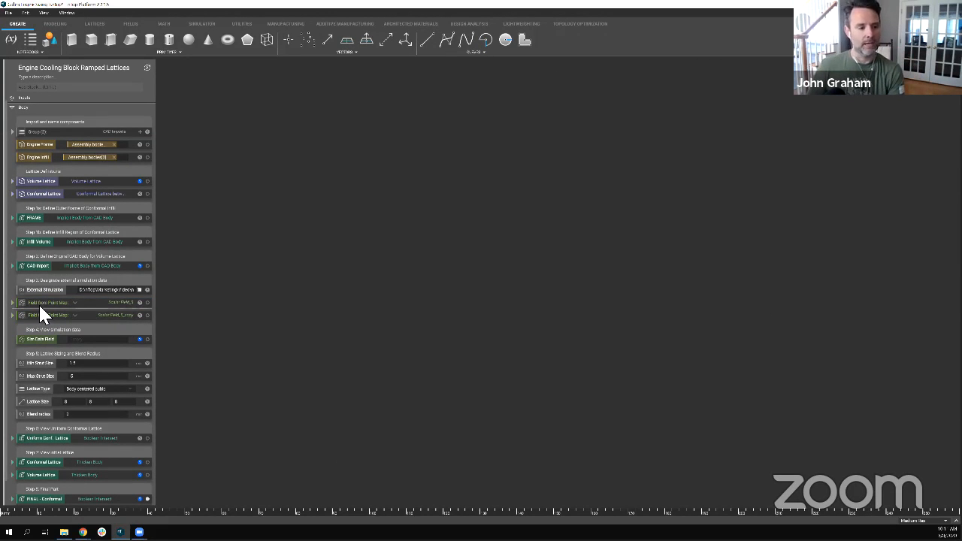
drag(40, 304, 36, 313)
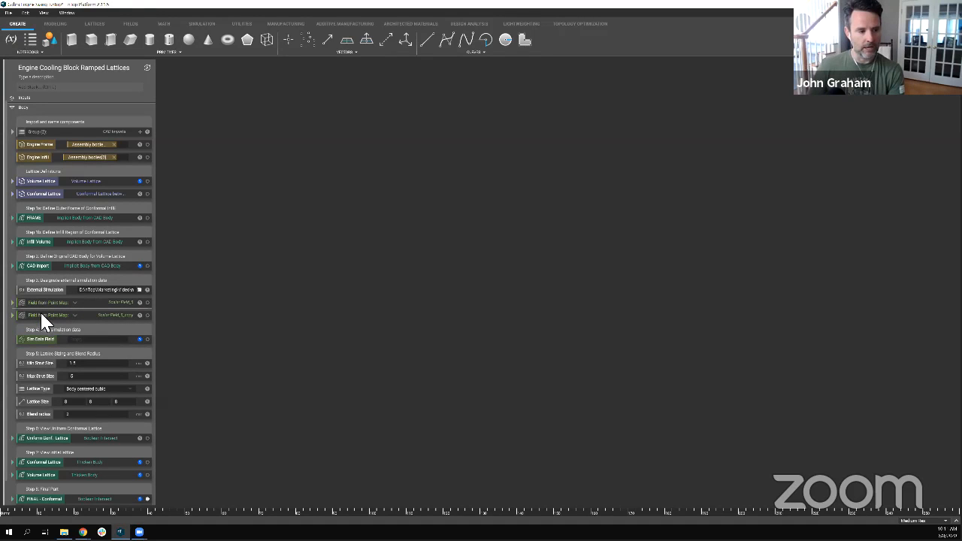
Step: Set the External Simulation file to Engine Thermal Sim.csv and rename the first Field from Point Map output Thermal
click(139, 290)
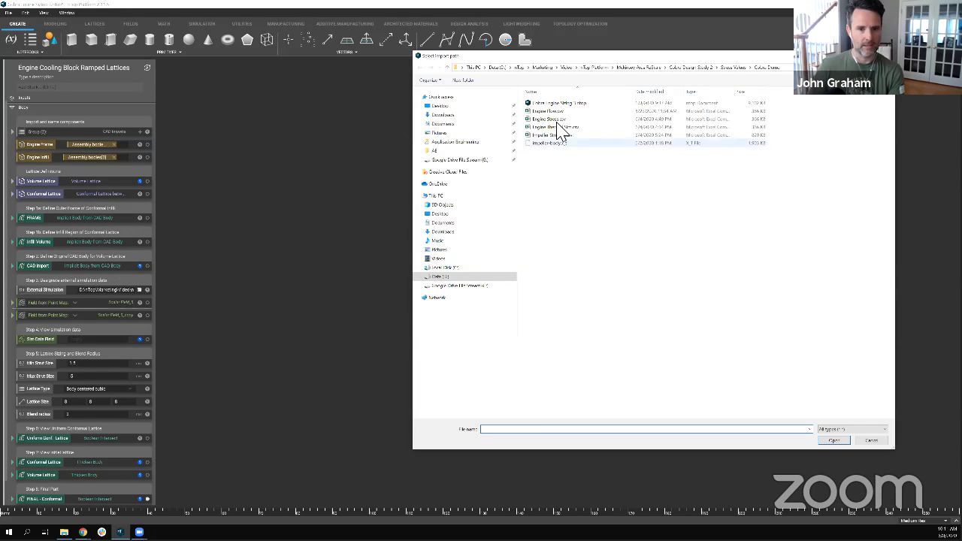
double_click(560, 122)
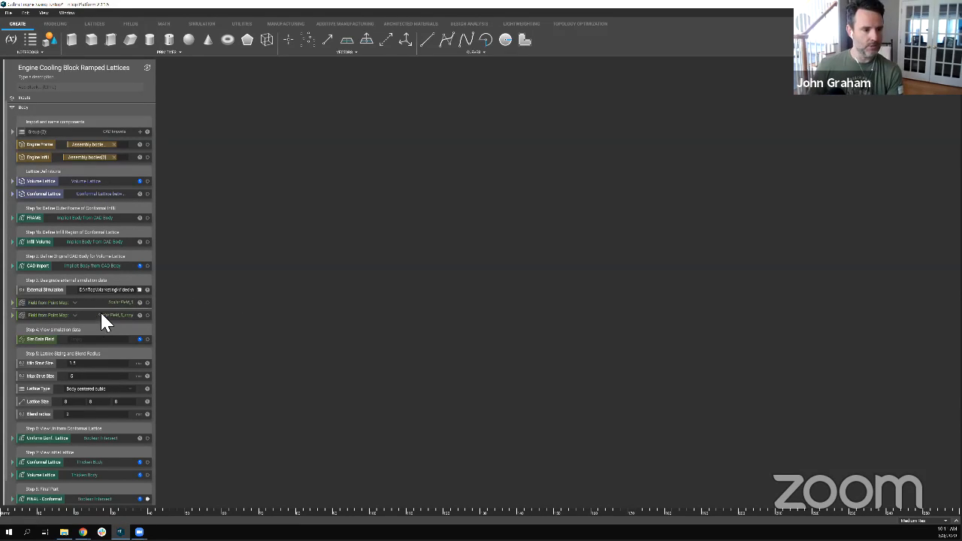
double_click(129, 304)
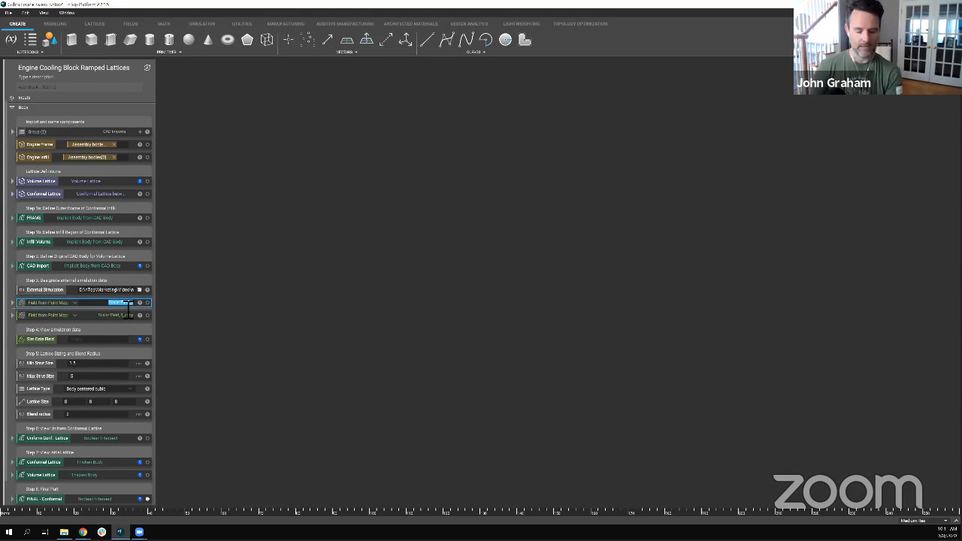
text(s)
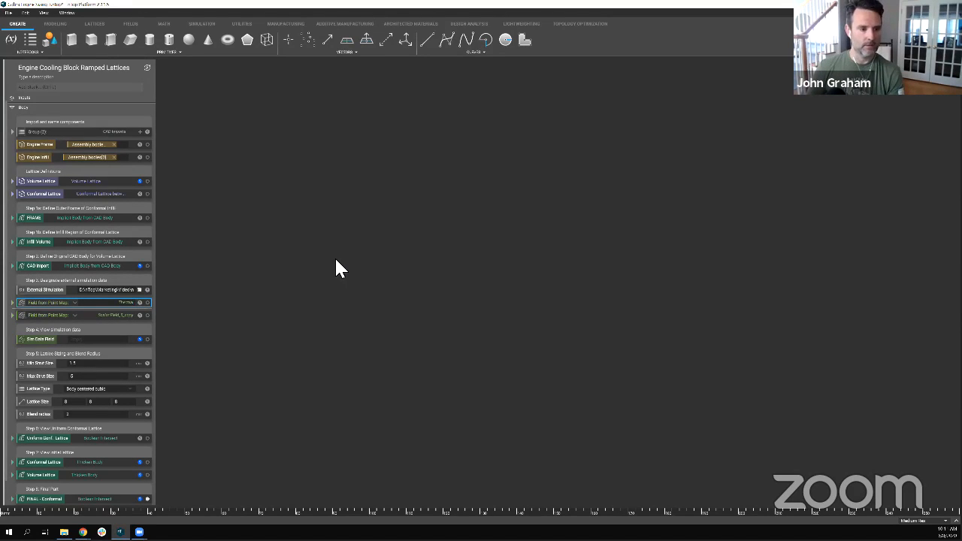
click(334, 257)
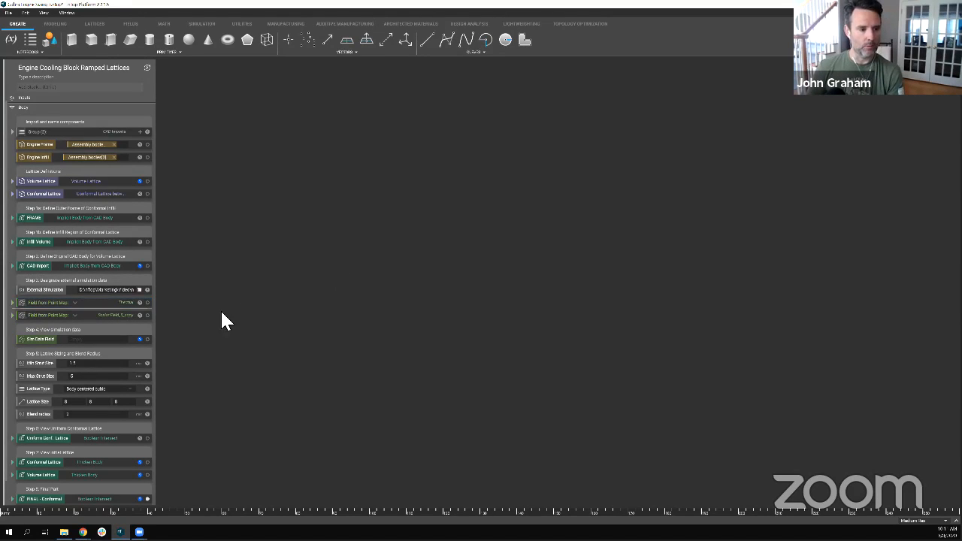
Step: Replace the External Simulation reference in the duplicated field's point map path with the file Engine Stress.csv
click(13, 315)
click(136, 336)
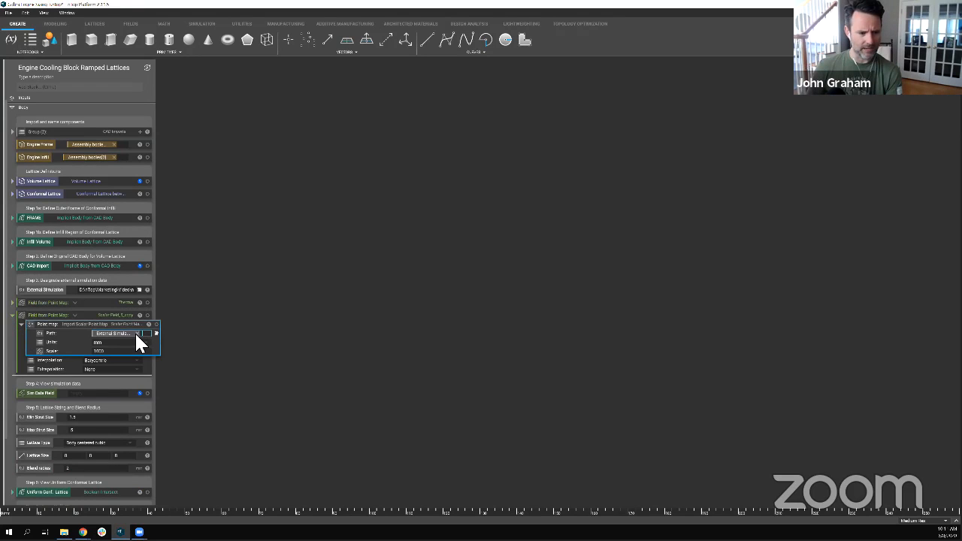
click(154, 333)
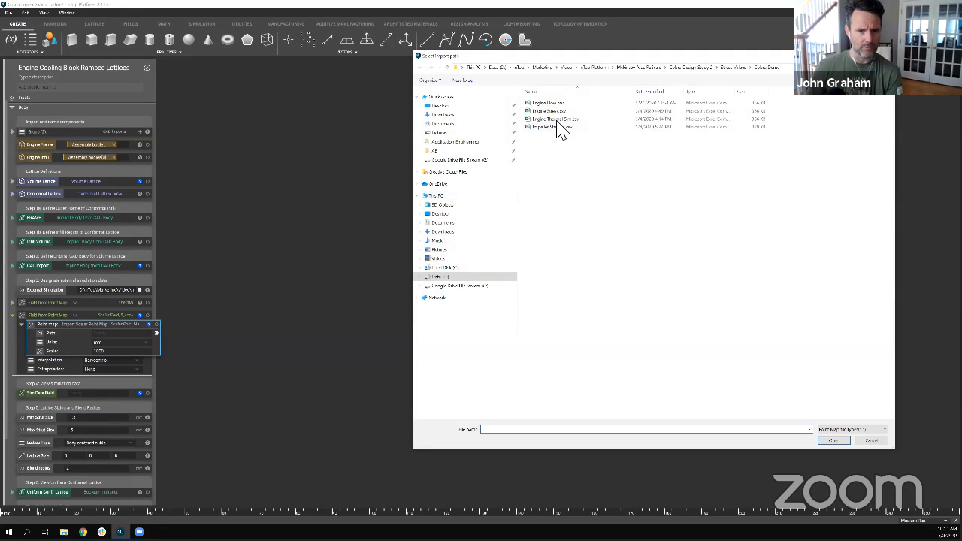
double_click(561, 115)
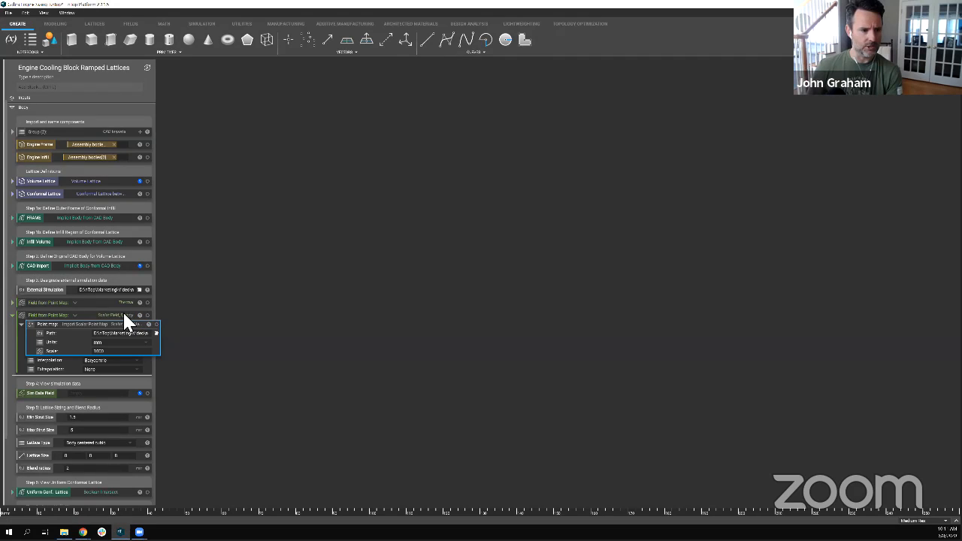
Step: Rename the duplicated Field from Point Map output Outer Stress and collapse its block
double_click(121, 313)
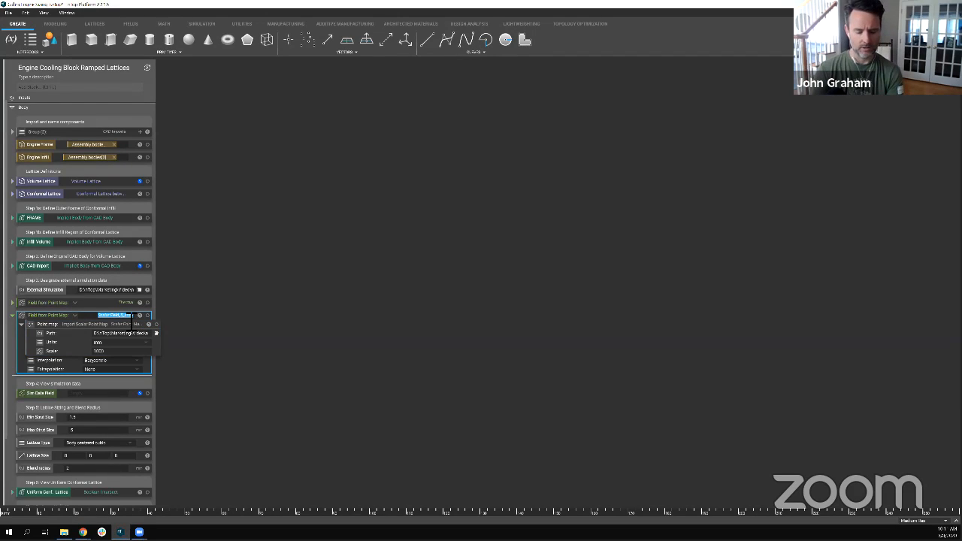
key(BackSpace)
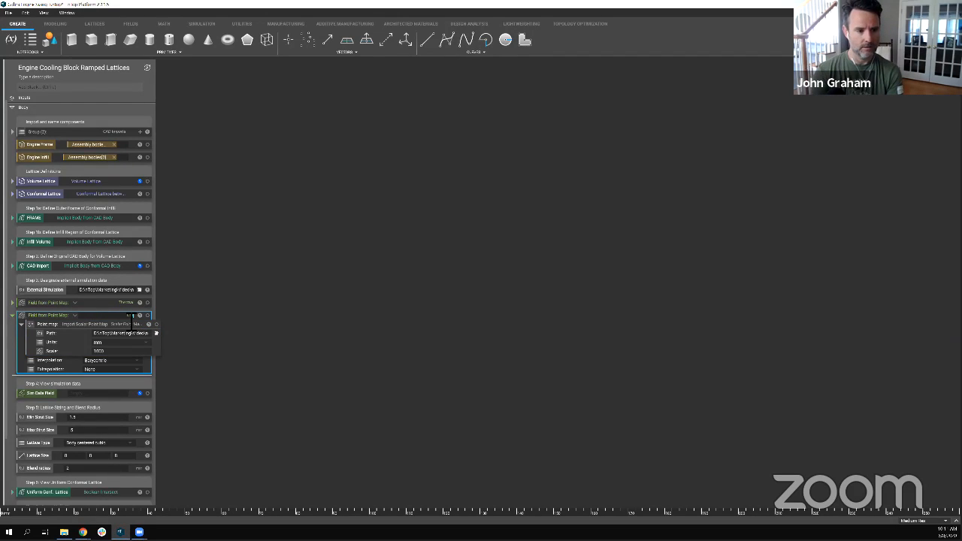
key(BackSpace)
key(BackSpace)
key(BackSpace)
text(Outer s)
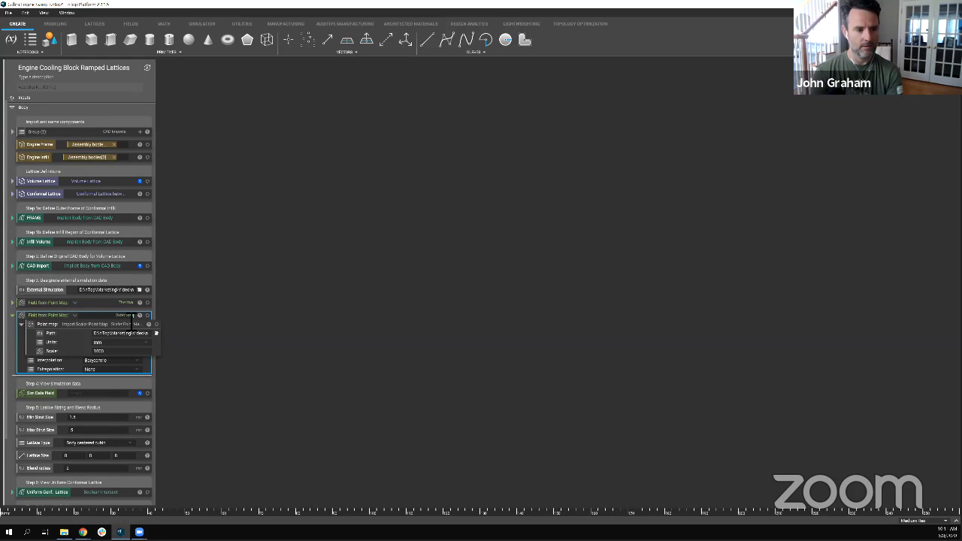
text(tress)
key(Return)
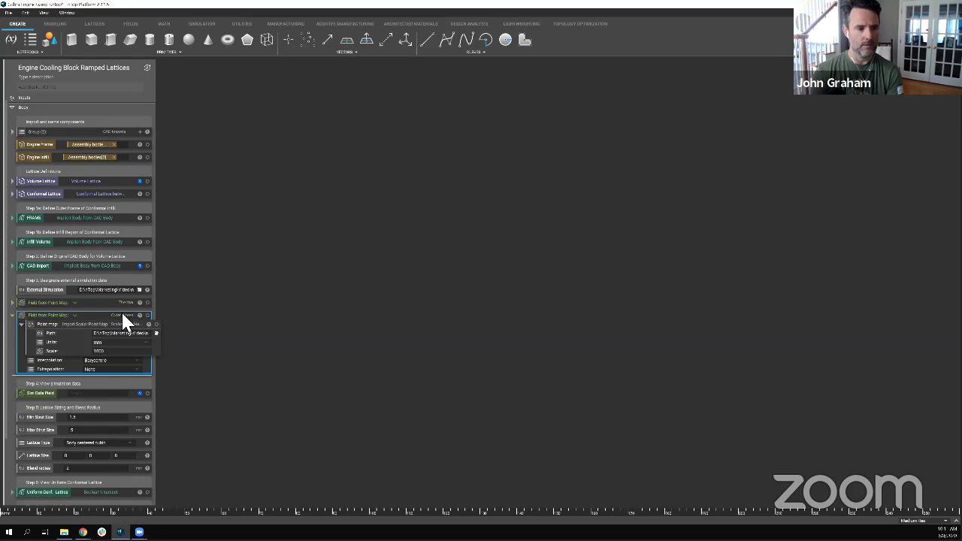
click(12, 317)
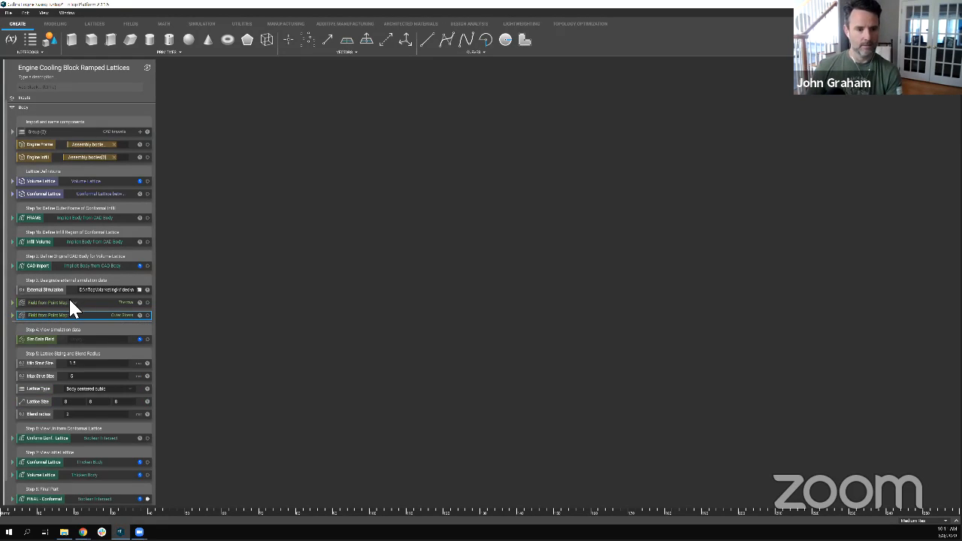
Step: Examine the Outer Stress field in the field viewer
click(69, 302)
click(63, 316)
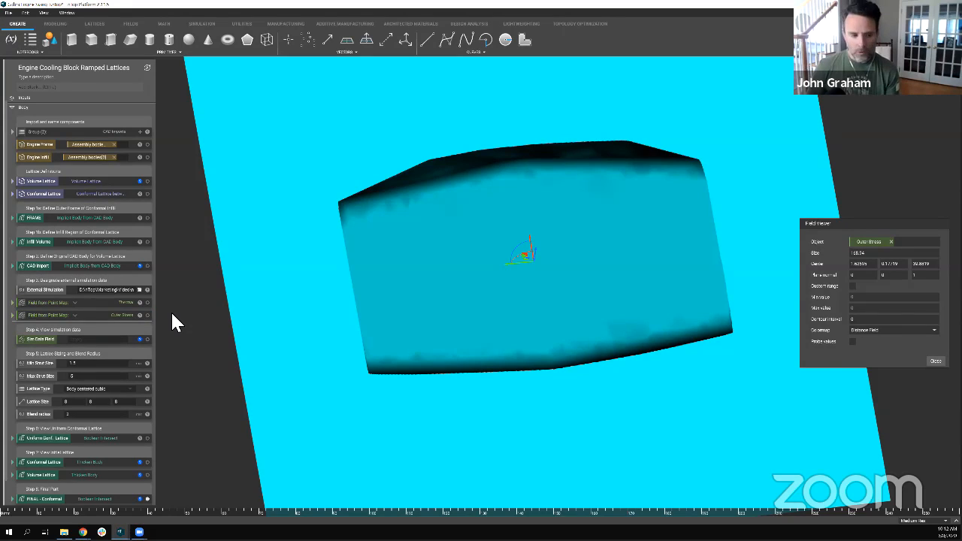
Step: Insert an Add block under Step 3 with the Thermal field as Operand A and the Outer Stress field as Operand B
click(79, 88)
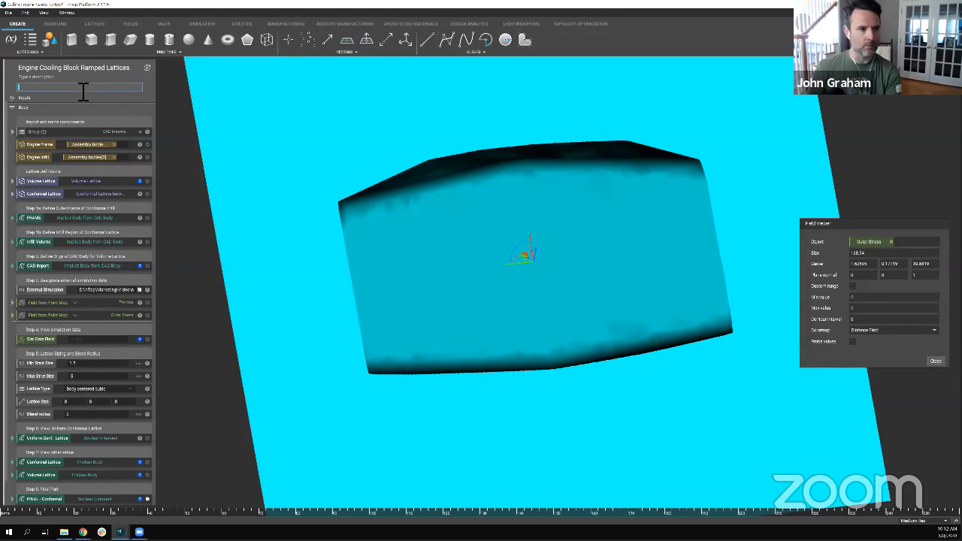
text(add)
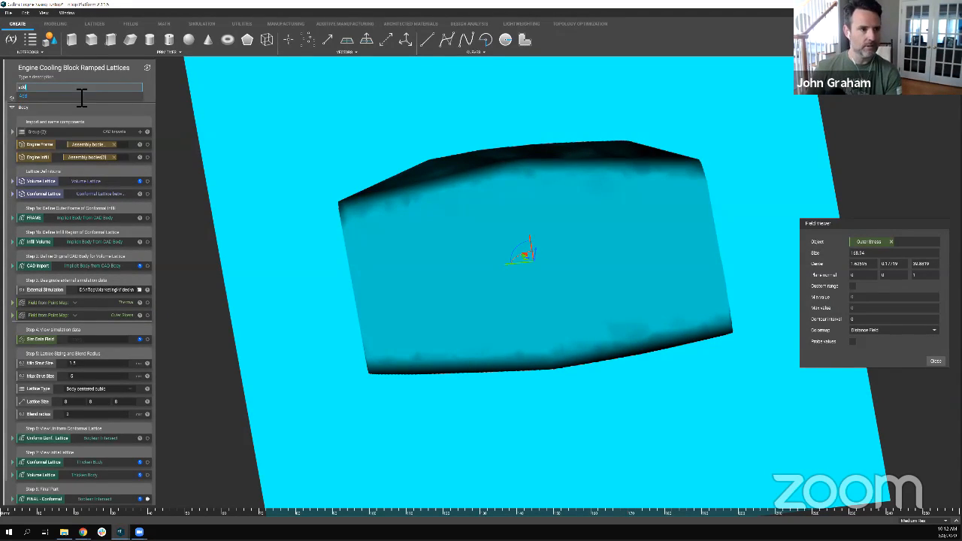
click(72, 95)
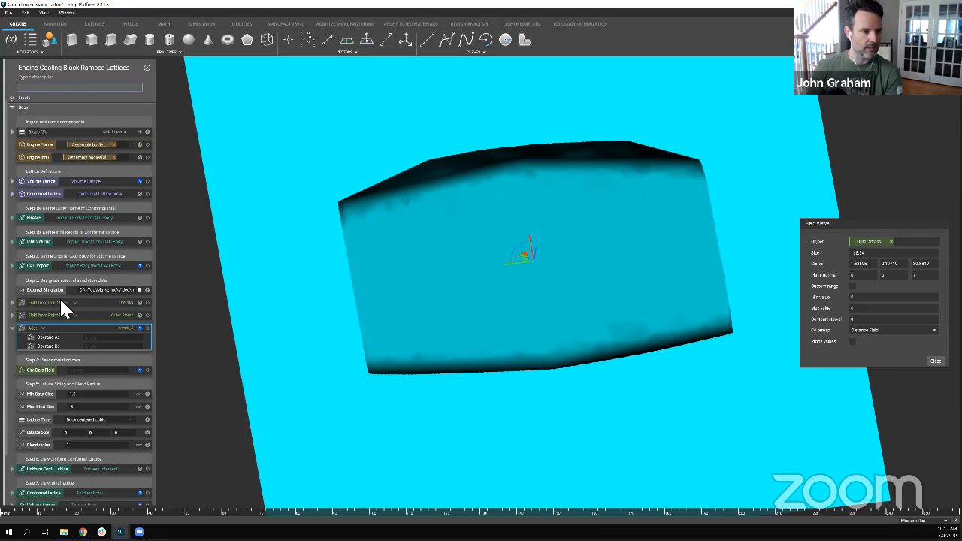
drag(61, 301, 94, 335)
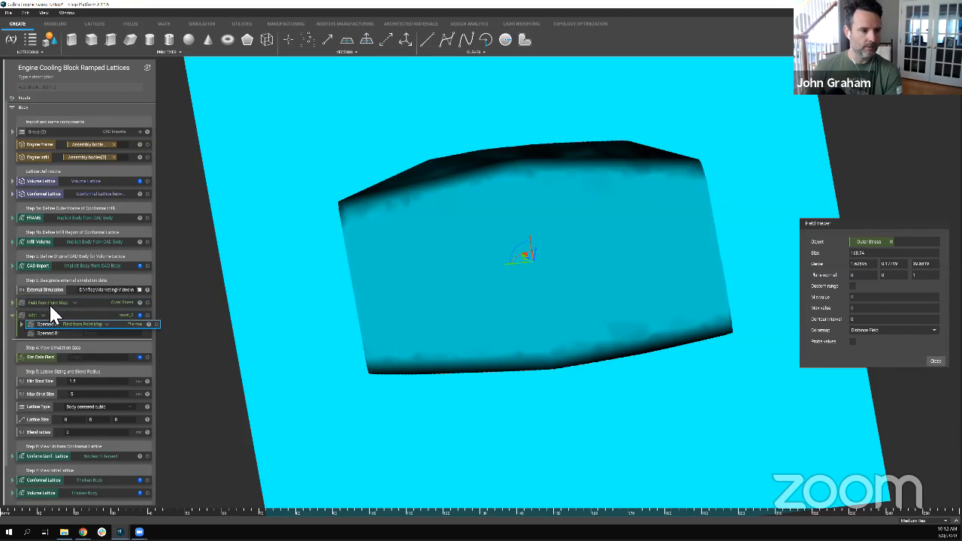
drag(51, 311, 71, 336)
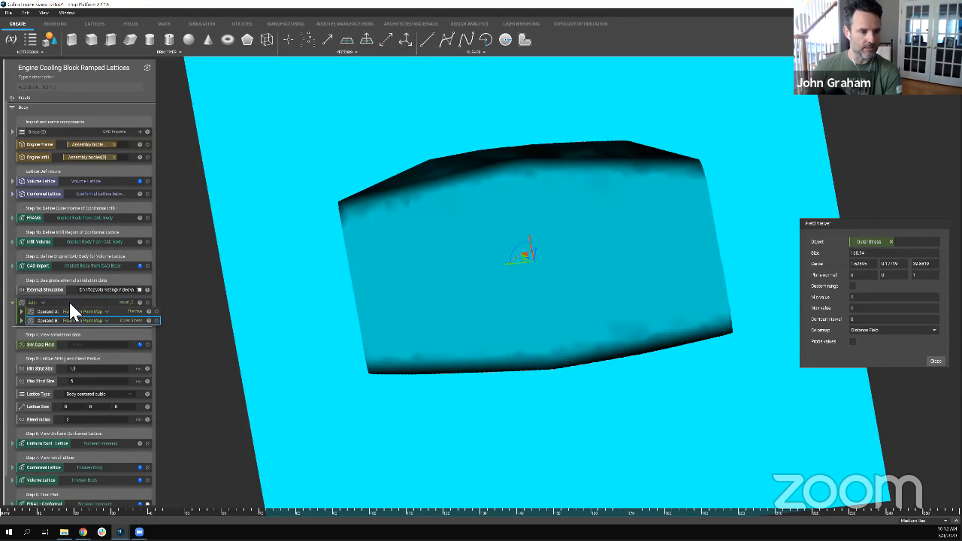
Step: Display the Add block's combined field with the Jet colormap, and place the block in Sim Data Field, collapsed
click(69, 302)
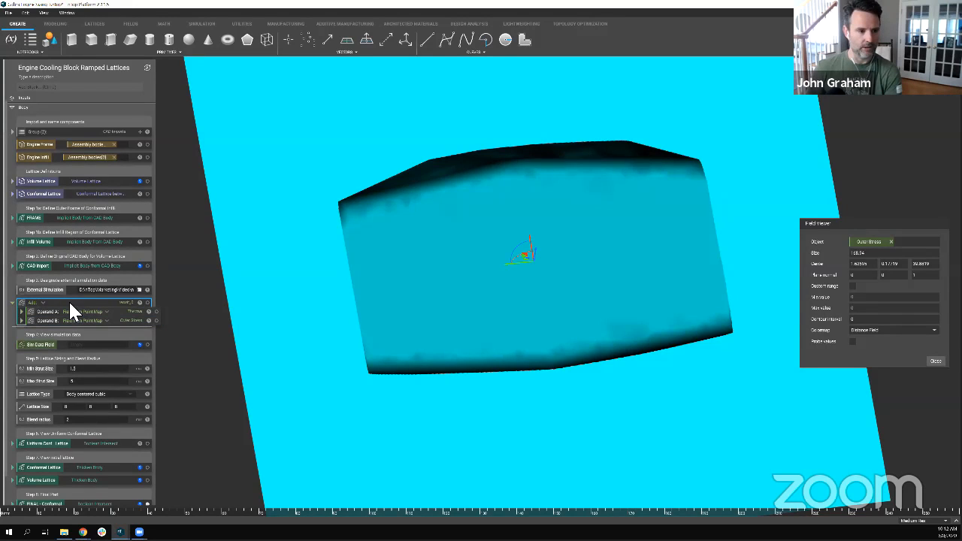
click(868, 330)
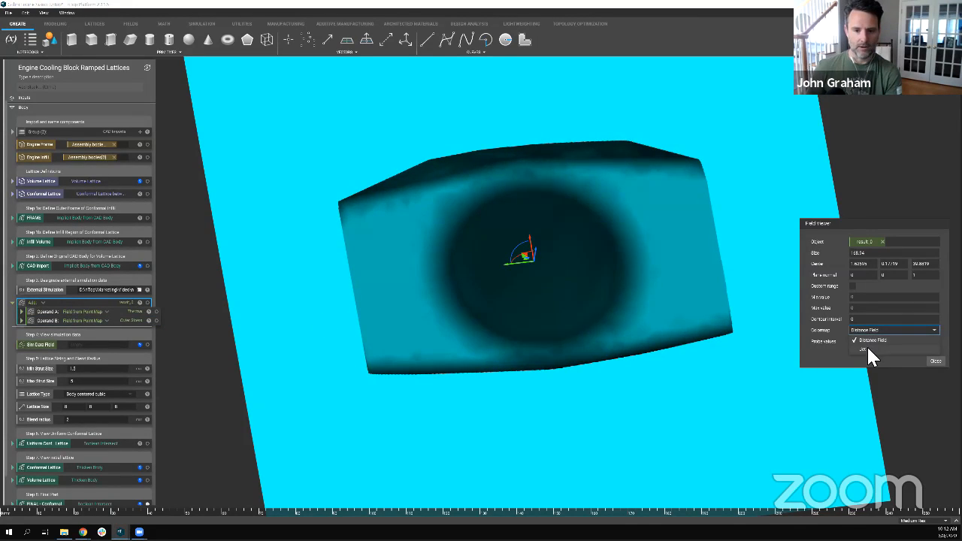
click(868, 349)
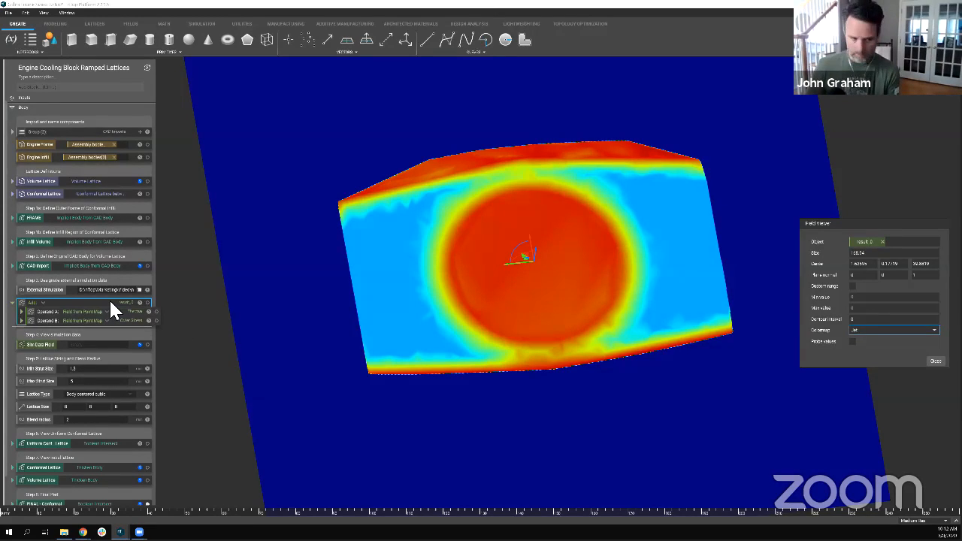
drag(112, 302, 123, 350)
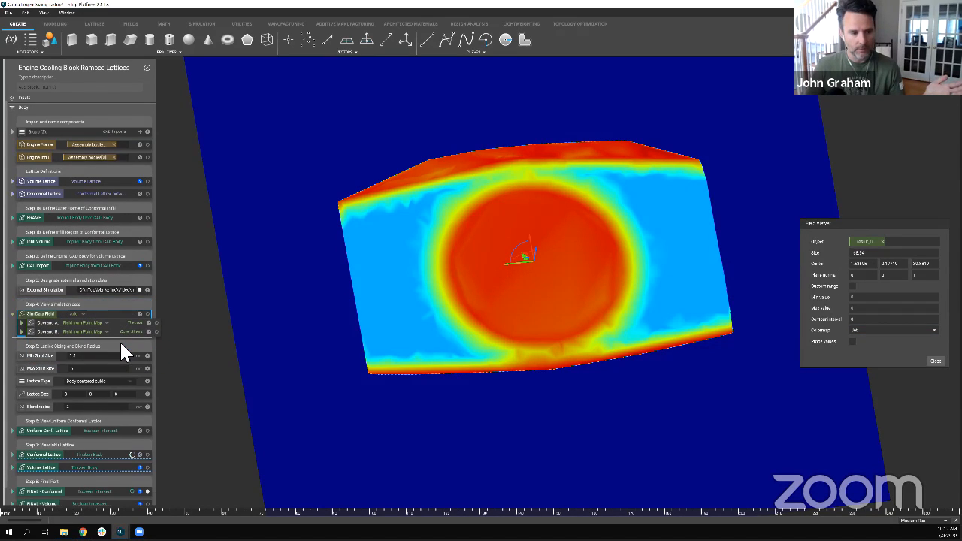
click(13, 315)
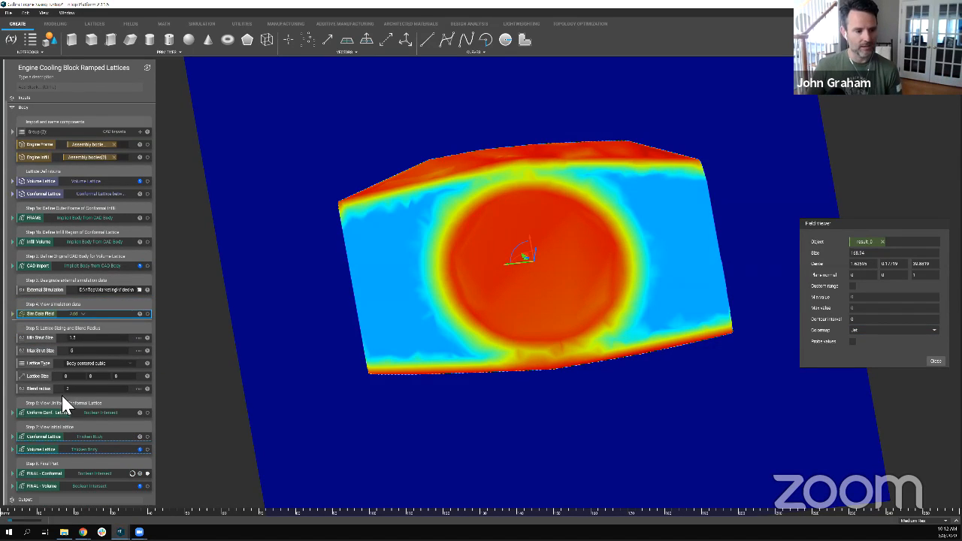
Step: Section the FINAL - Conformal body, sliding and tilting the cutting plane to examine the ramped lattice around the bore
click(92, 472)
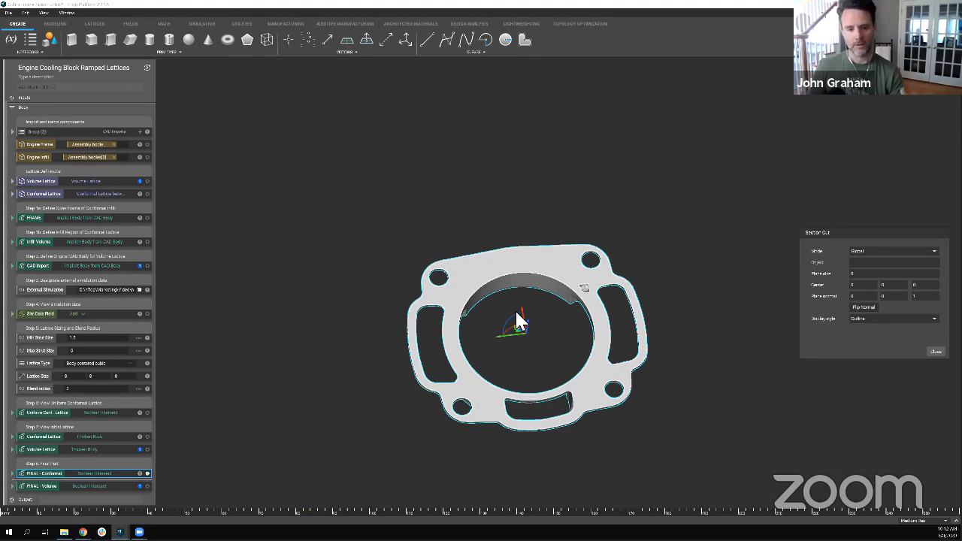
drag(528, 325, 532, 275)
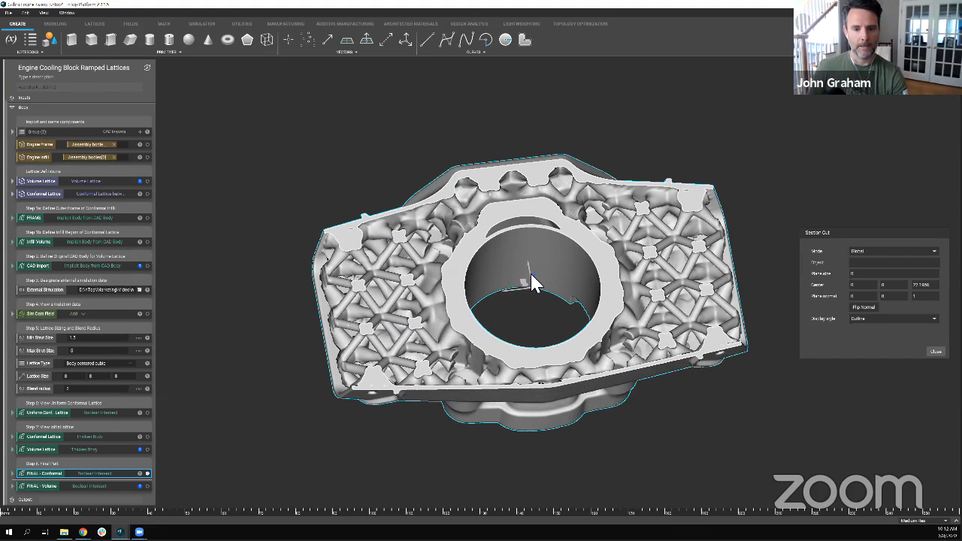
right_drag(532, 275, 537, 272)
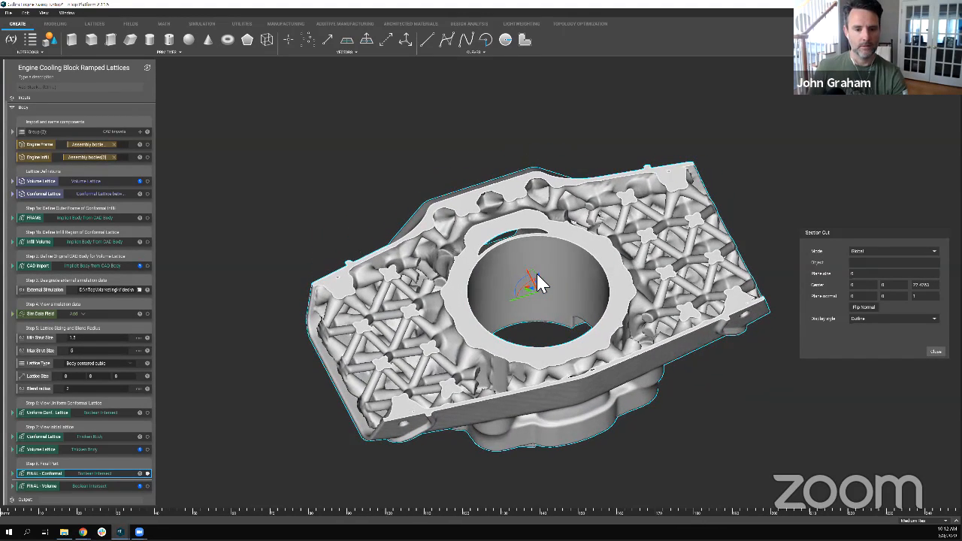
mouse_move(536, 270)
mouse_down()
mouse_move(539, 260)
mouse_move(539, 274)
mouse_up()
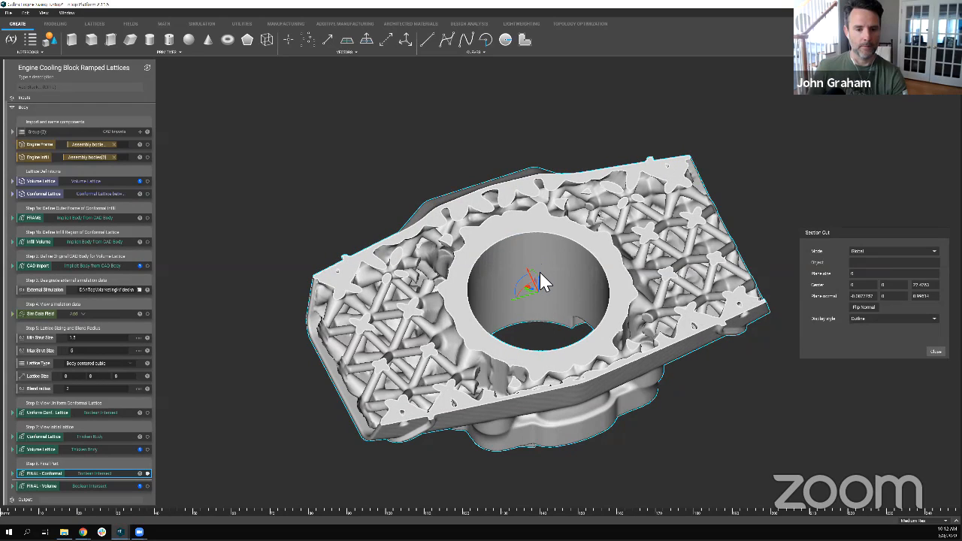
right_drag(539, 274, 540, 276)
drag(538, 270, 544, 247)
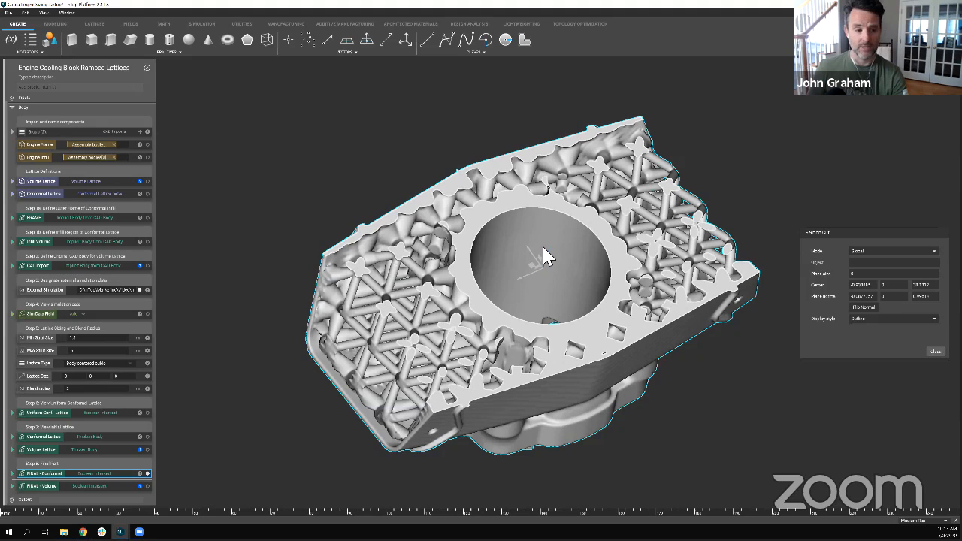
Step: Set the Lattice Size to 10, 10, 10 and examine the regenerated lattice
double_click(83, 379)
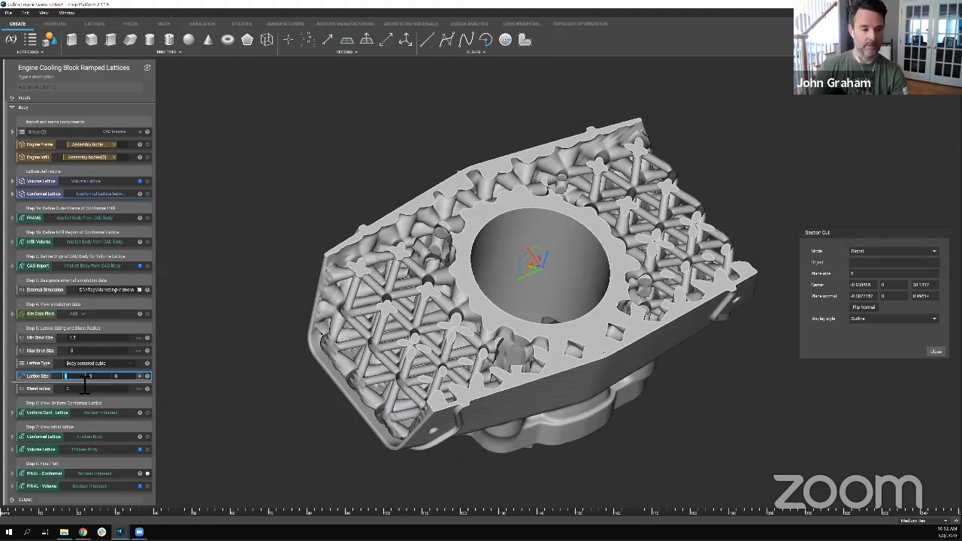
text(10)
key(Tab)
text(10)
key(Tab)
text(1)
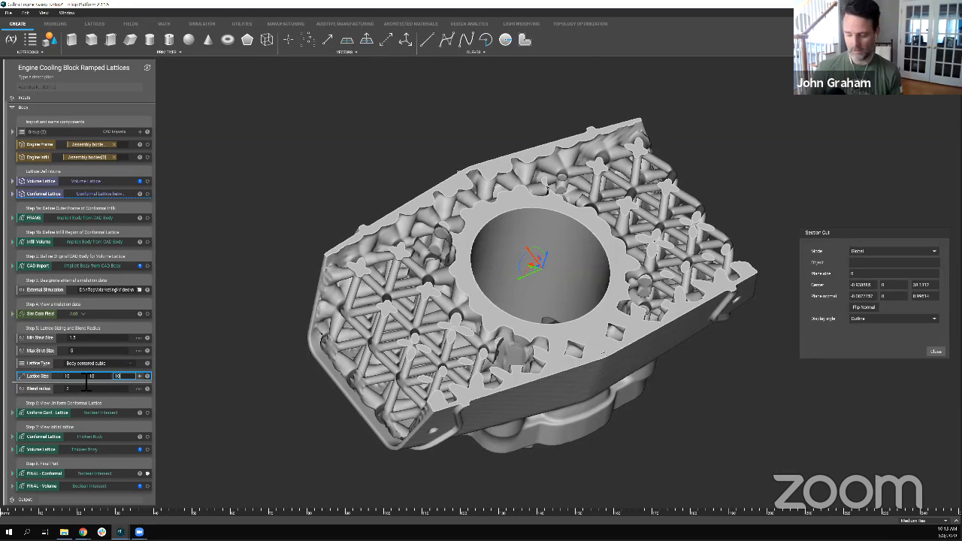
key(Return)
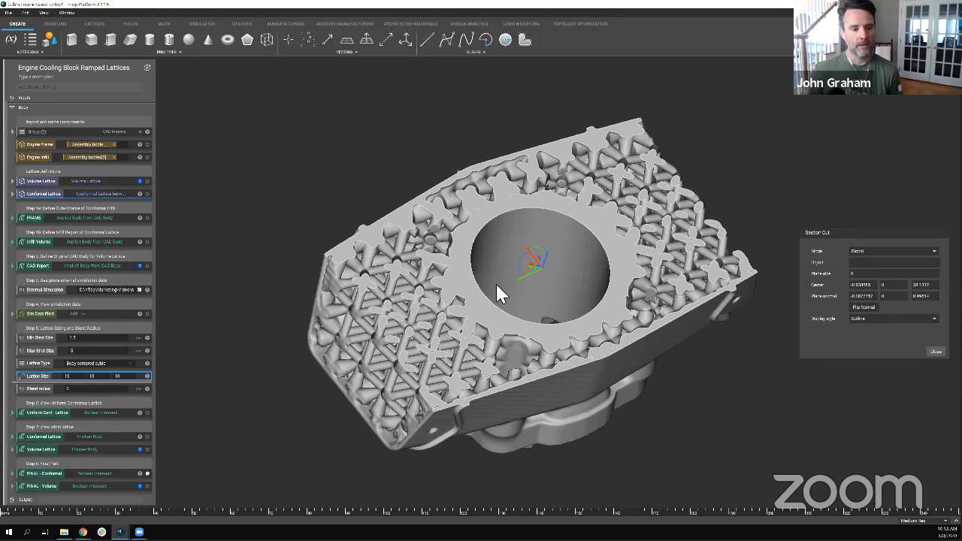
mouse_move(496, 293)
right_down()
mouse_move(531, 215)
mouse_move(509, 275)
mouse_move(483, 300)
right_up()
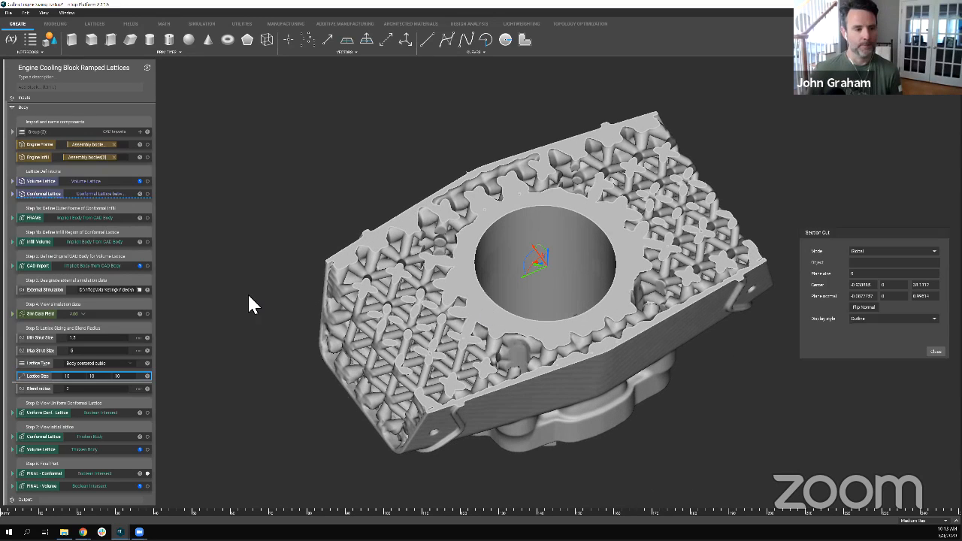
Step: Replace the Add block in Sim Data Field with only the Thermal Field from Point Map and delete the Add block
click(12, 315)
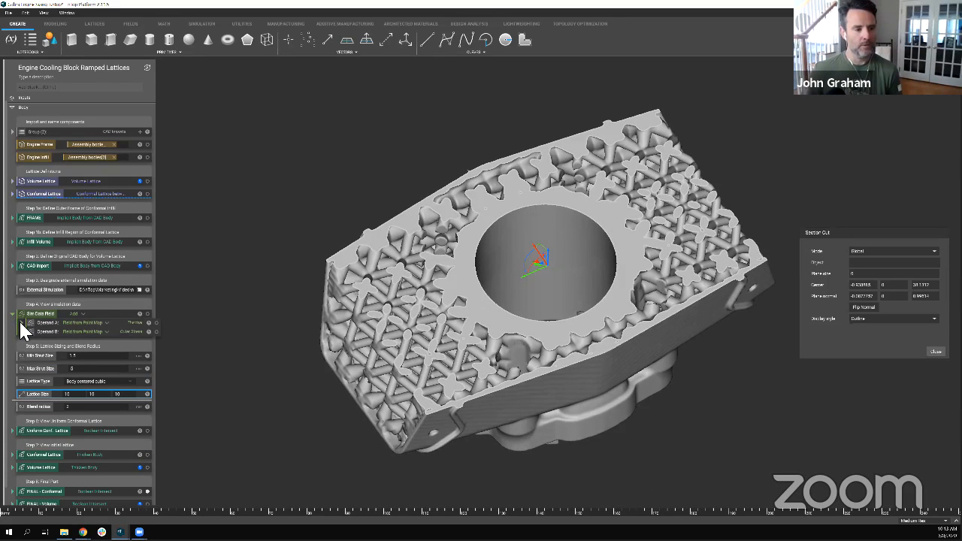
drag(31, 314, 42, 293)
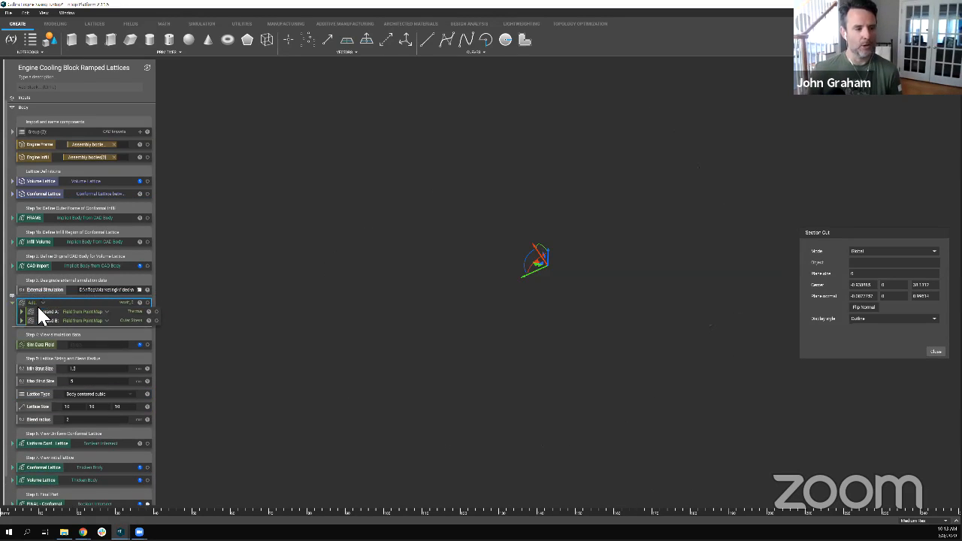
click(21, 312)
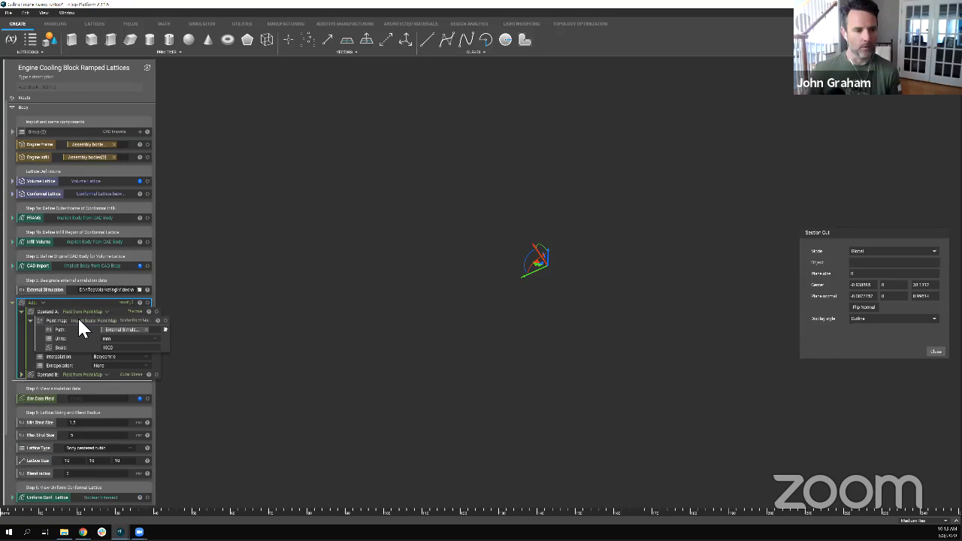
drag(77, 315, 111, 399)
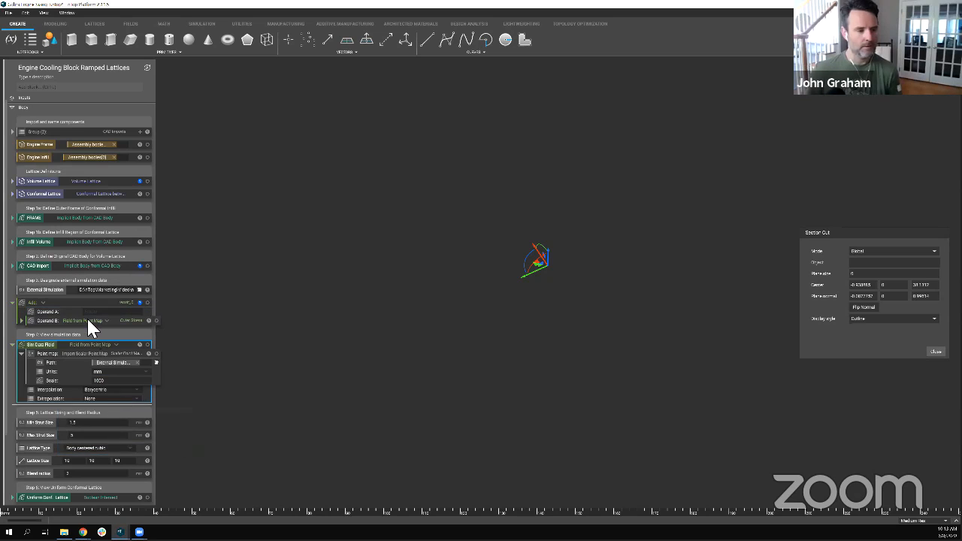
key(Delete)
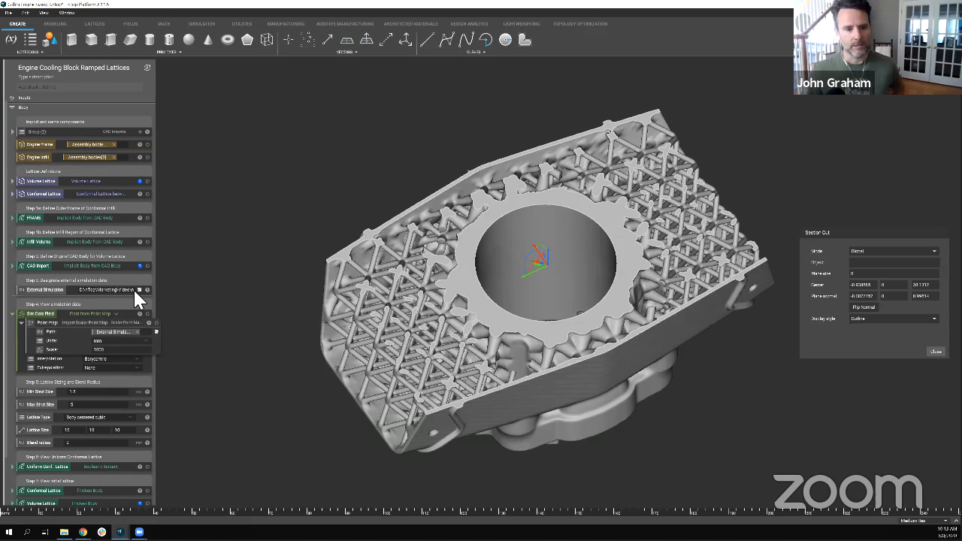
click(14, 315)
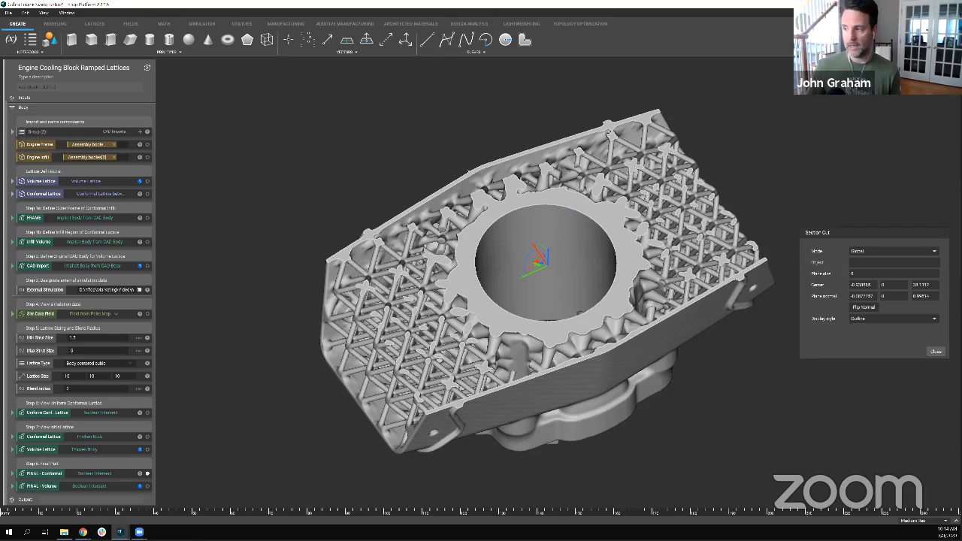
Step: Import the impeller part into the notebook below External Simulation, show it alone and close the section cut
drag(850, 111, 285, 126)
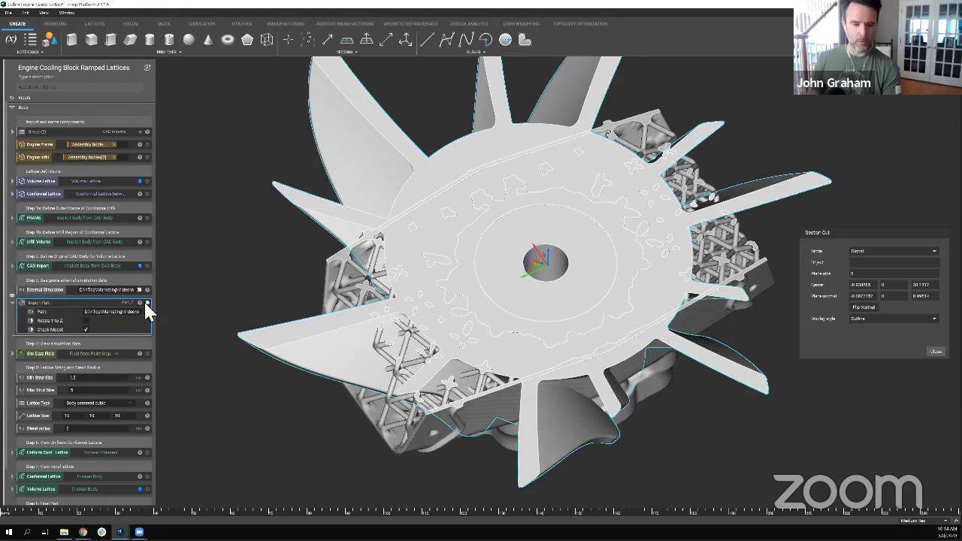
double_click(147, 303)
middle_drag(425, 361, 590, 301)
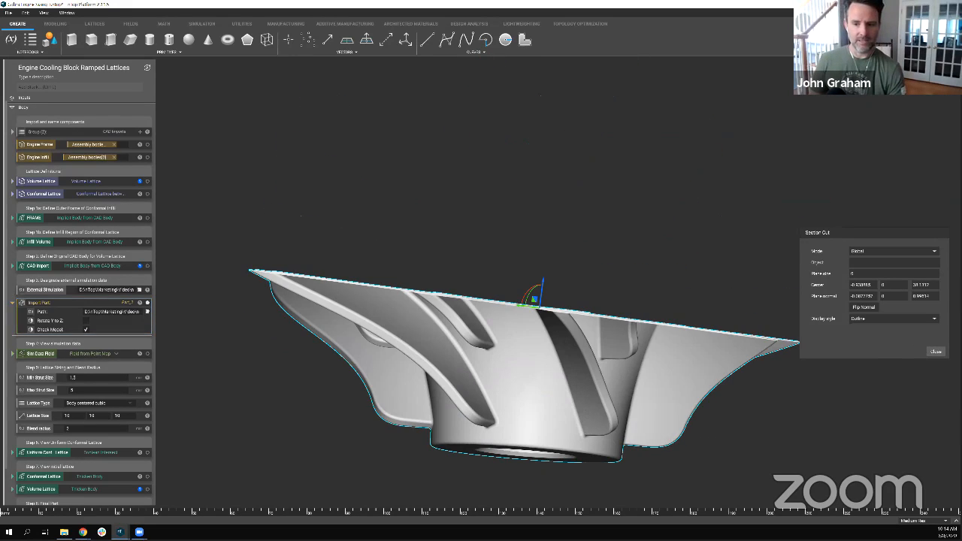
click(936, 351)
middle_drag(596, 344, 585, 276)
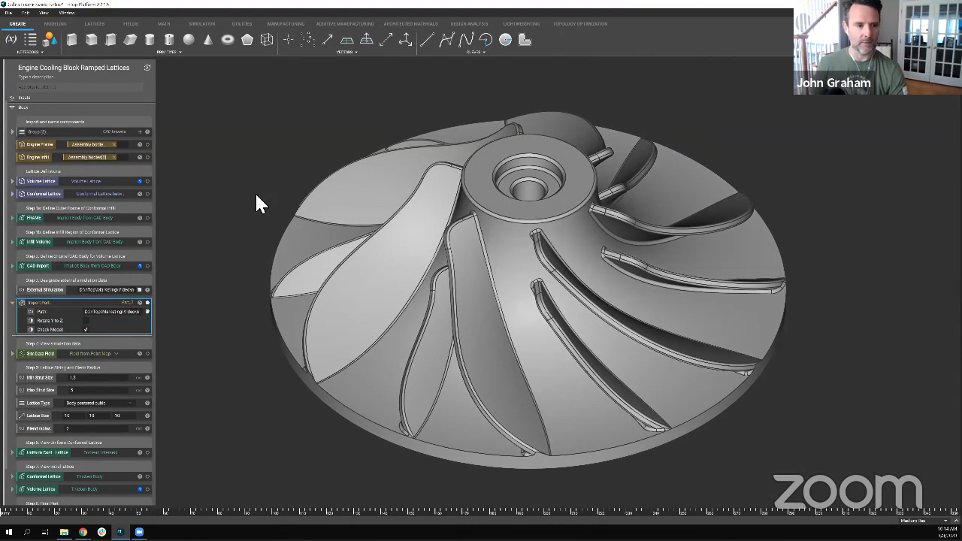
Step: Extract the impeller body from the imported part as its own CAD body block and collapse the Import Part block
drag(305, 248, 22, 302)
click(13, 303)
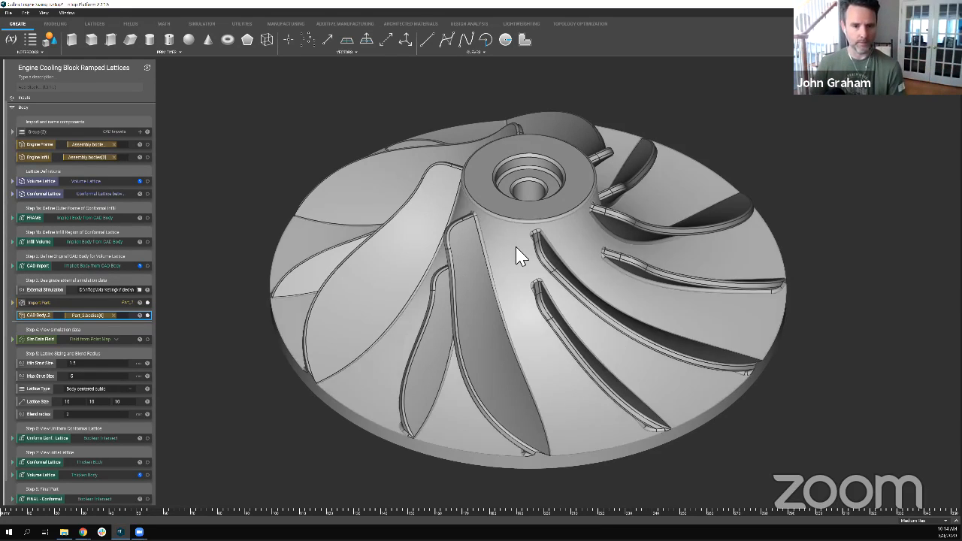
Step: Inspect the impeller's interior with a section cut through the blades, flip the plane normal and turn the cut off
click(777, 133)
key(x)
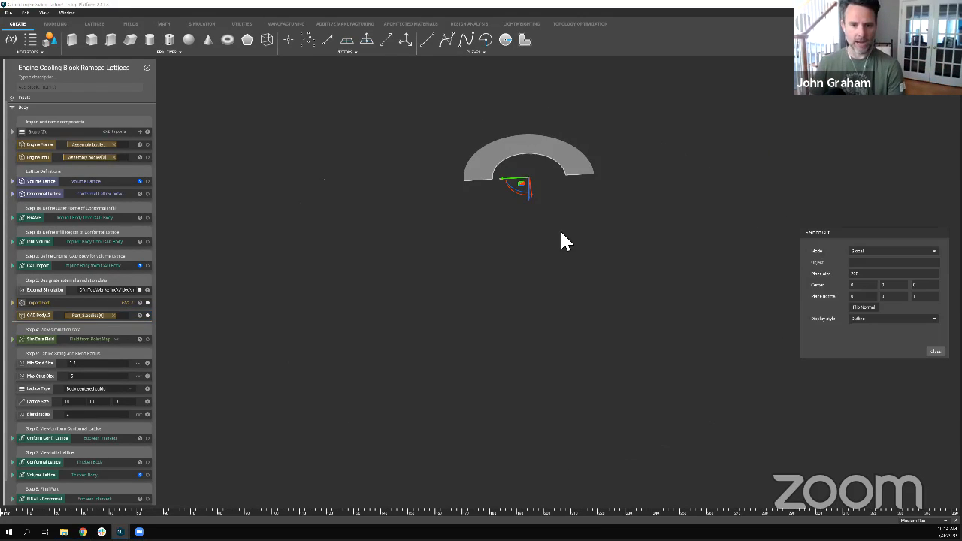
drag(531, 193, 534, 308)
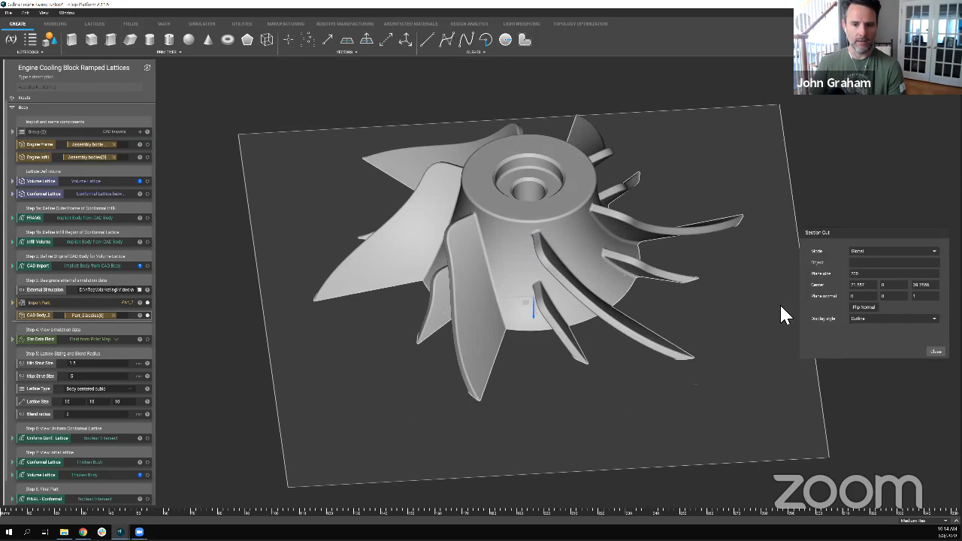
click(857, 309)
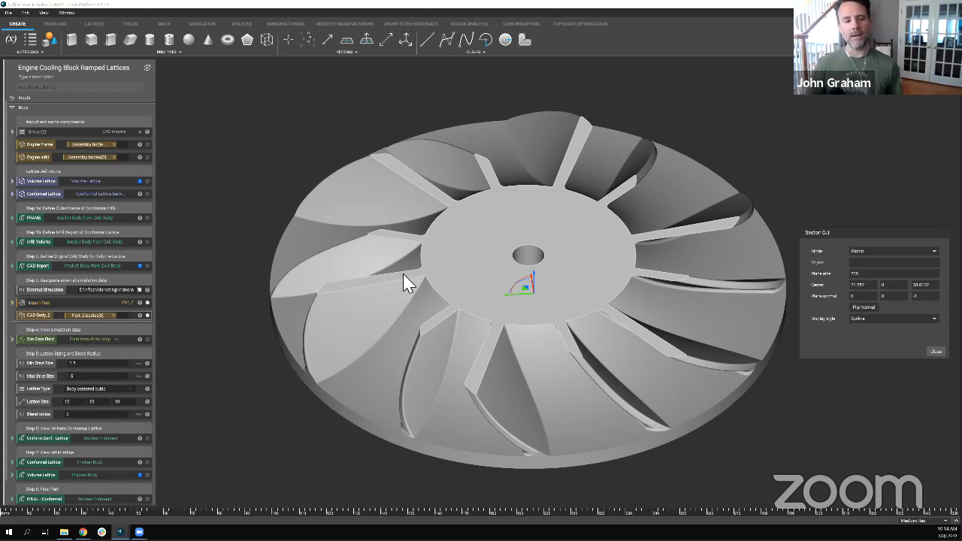
key(x)
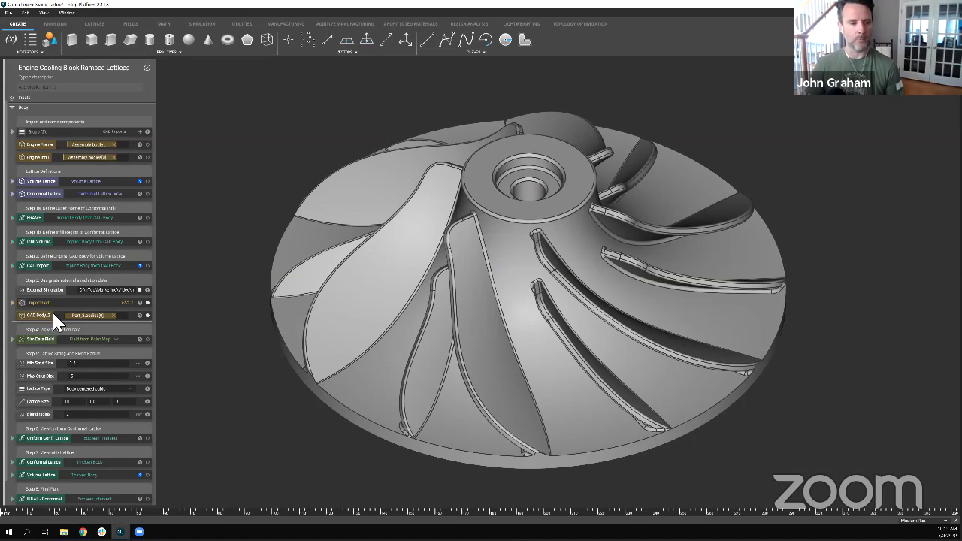
Step: Use the impeller's CAD body as the CAD Import input, hide that body and group the impeller import blocks under Step 2
click(12, 266)
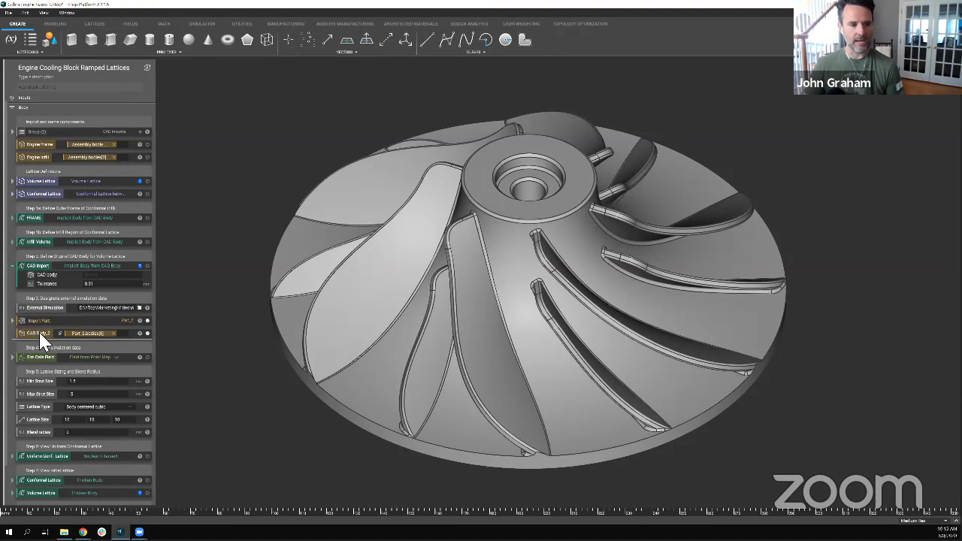
drag(43, 338, 91, 273)
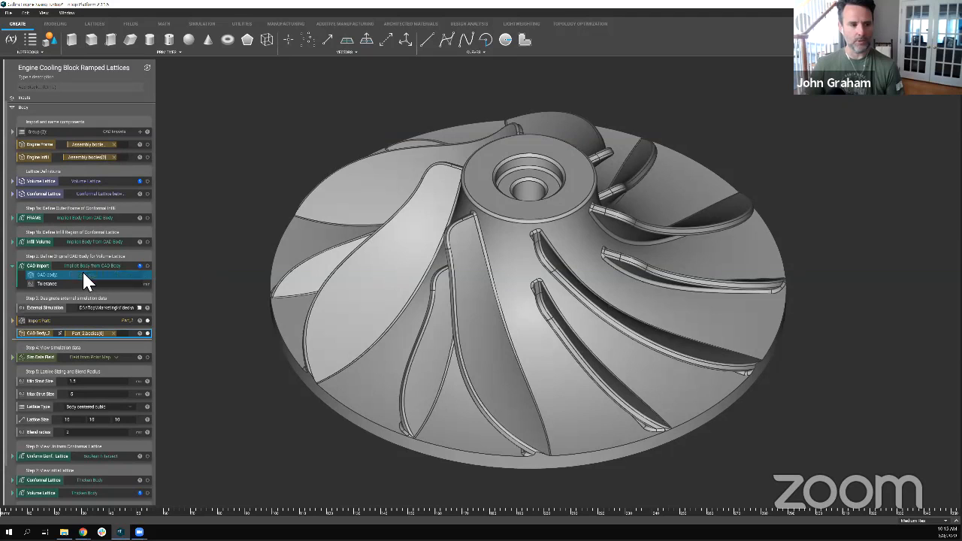
click(12, 266)
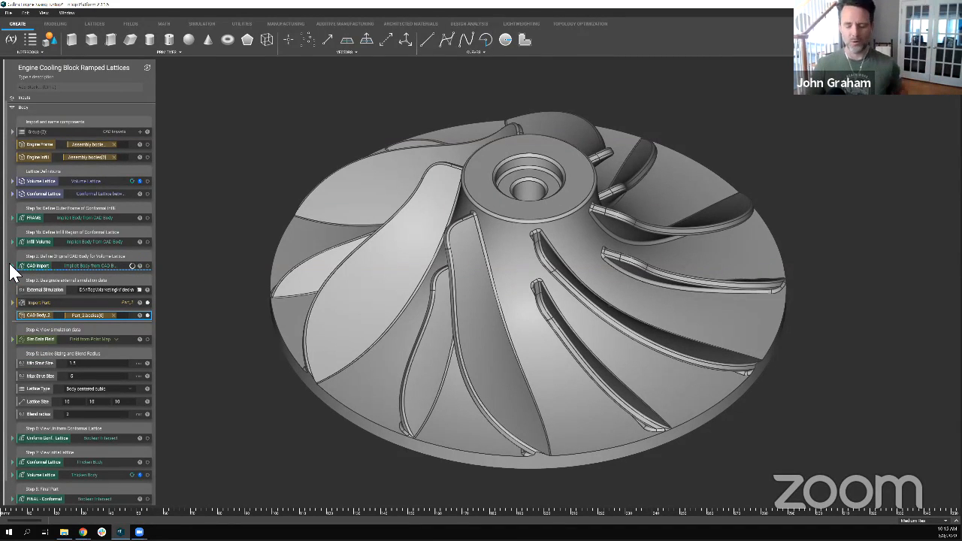
click(147, 315)
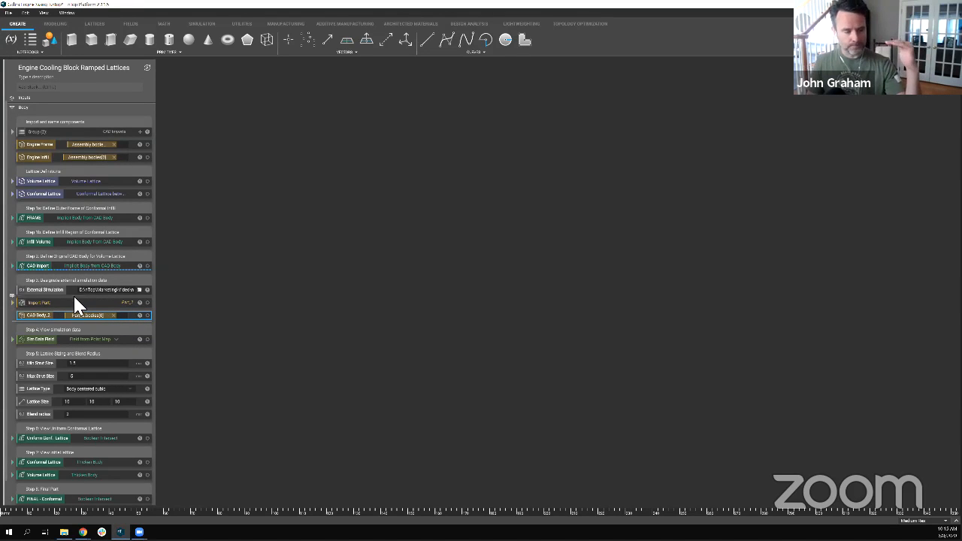
mouse_move(69, 301)
mouse_down()
mouse_move(78, 272)
mouse_move(50, 309)
mouse_move(61, 284)
mouse_move(60, 305)
mouse_up()
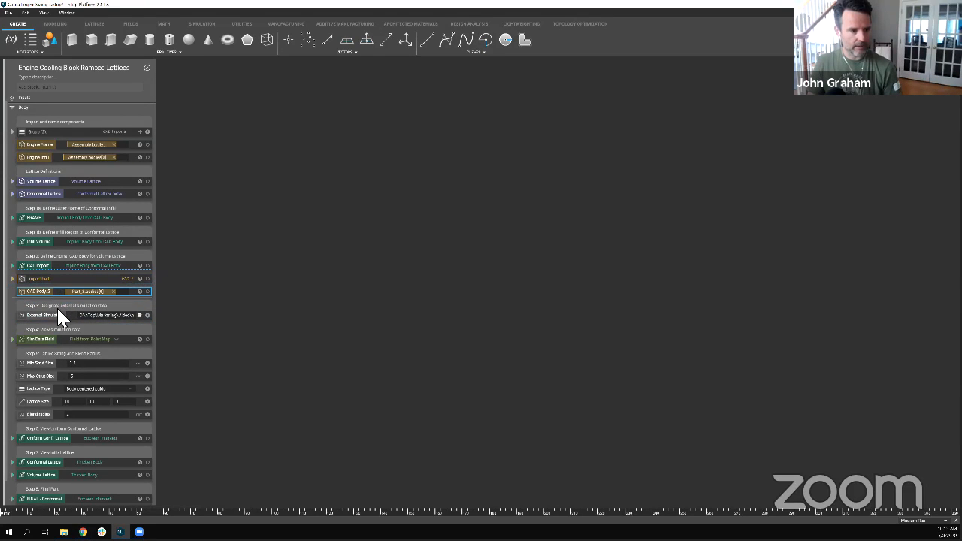
Step: Load the impeller stress CSV file as the External Simulation data
click(138, 315)
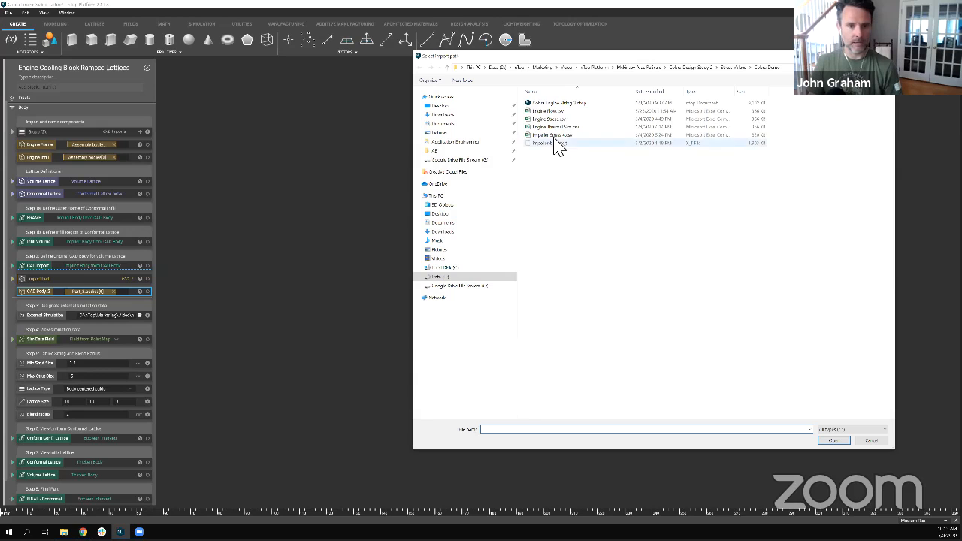
click(555, 136)
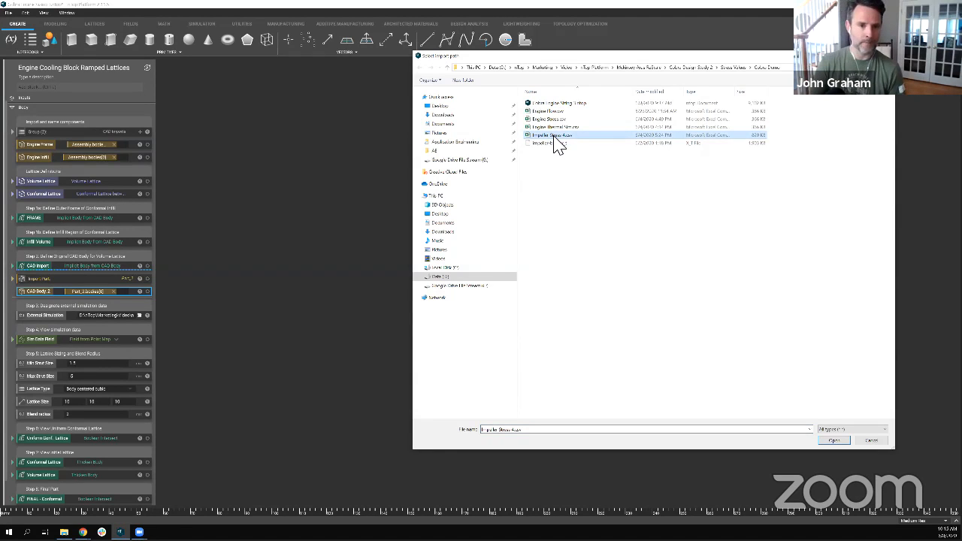
double_click(553, 136)
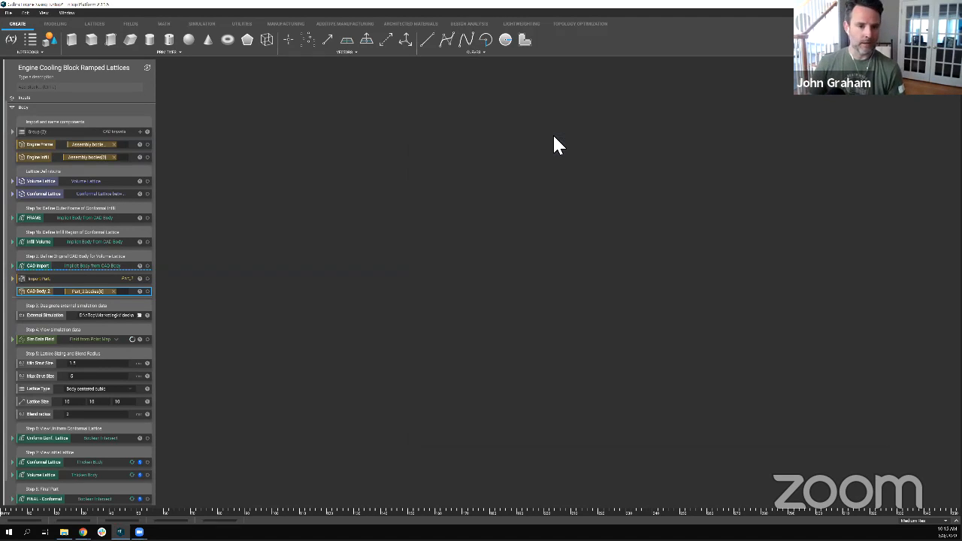
Step: Display the Sim Data Field in the field viewer with the Jet colormap and view the stress pattern at an angle
click(54, 337)
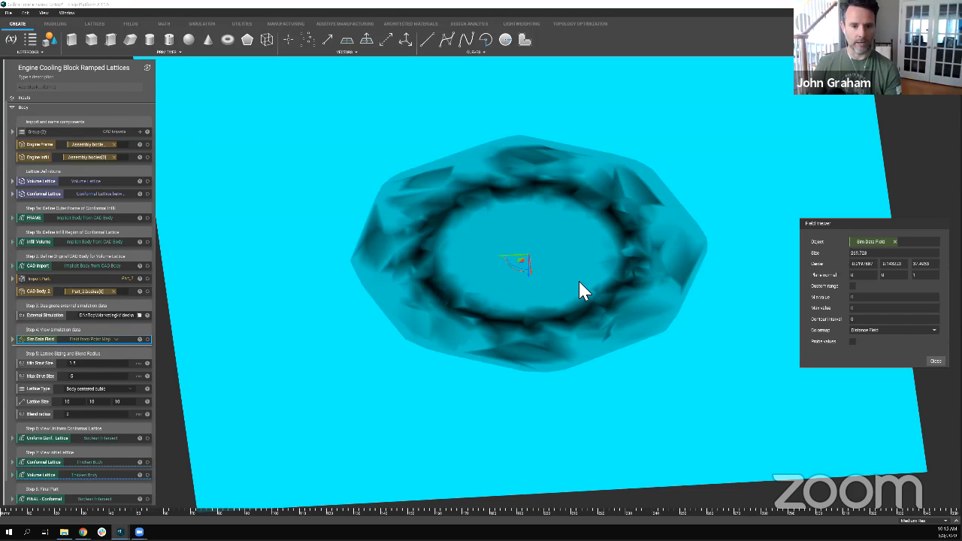
click(865, 330)
click(861, 344)
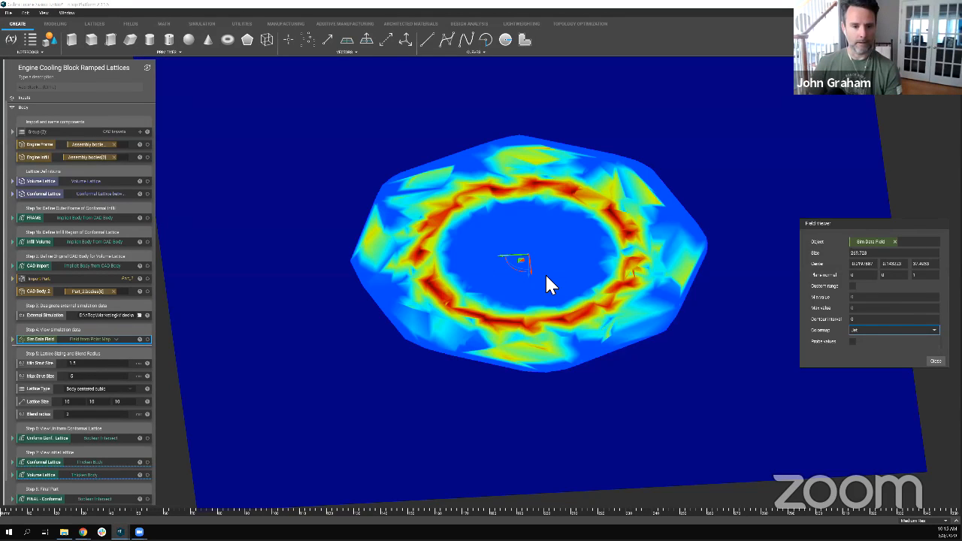
right_drag(547, 271, 536, 242)
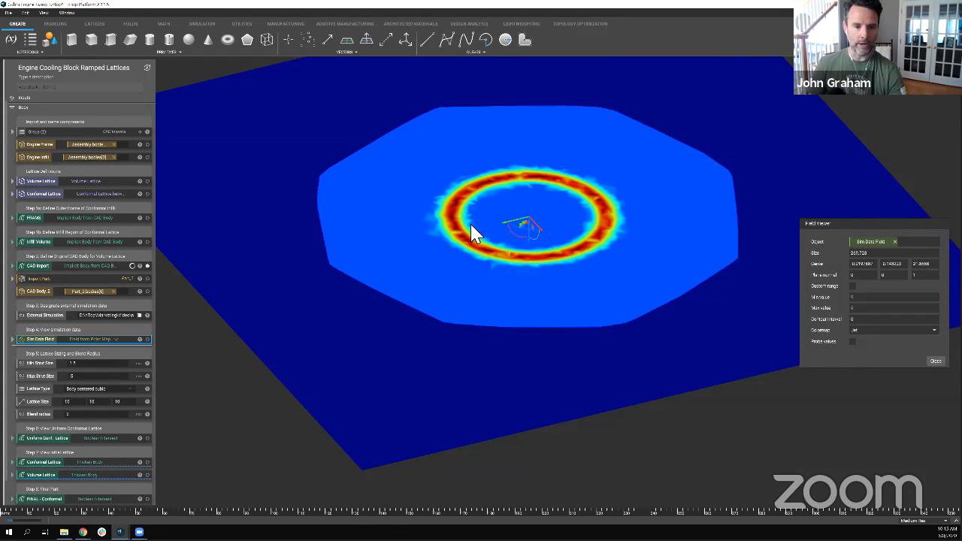
Step: Overlay the CAD Import body on the stress field, sweep the field plane through the impeller, then hide the body and close the field viewer
click(148, 265)
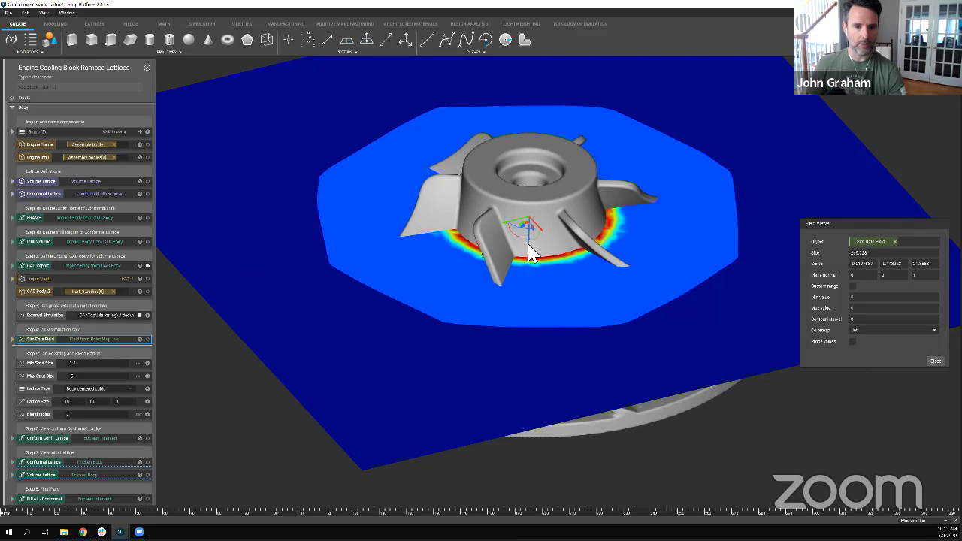
drag(527, 241, 528, 302)
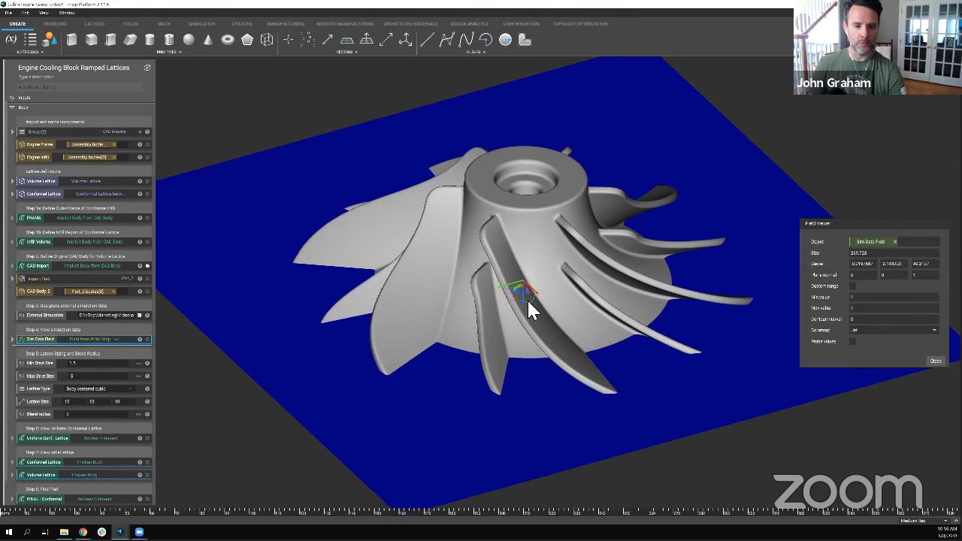
mouse_move(528, 303)
mouse_down()
mouse_move(524, 317)
mouse_move(539, 292)
mouse_up()
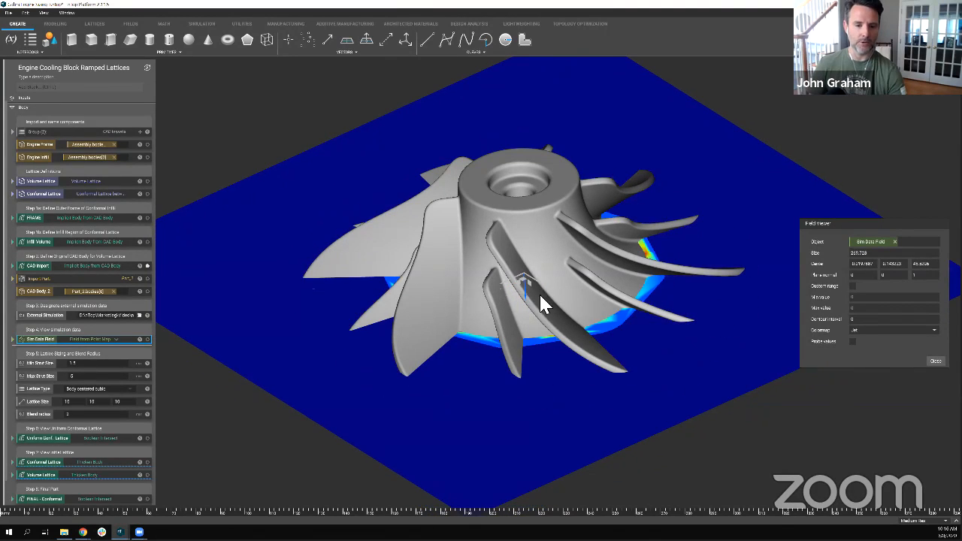
click(147, 266)
click(928, 361)
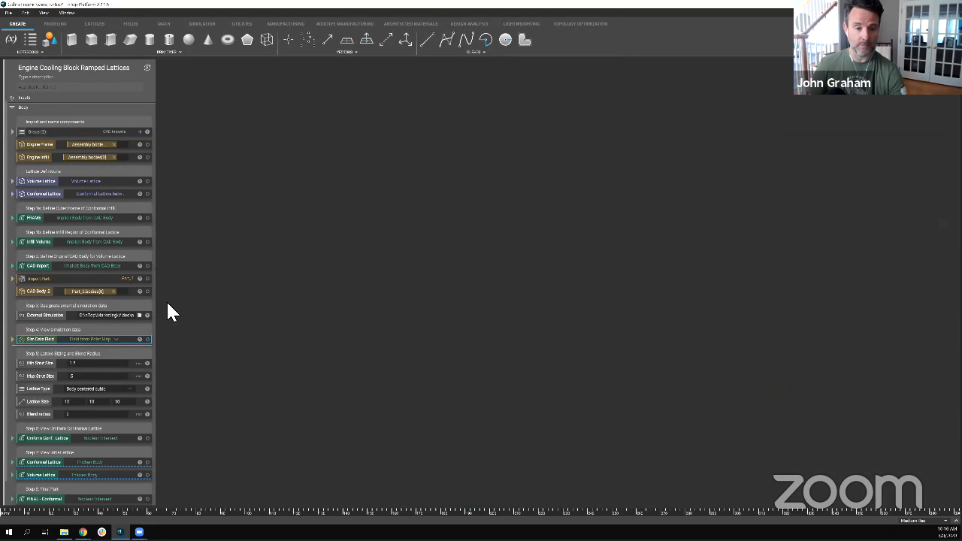
Step: Set the Lattice Size to 8 in all three directions
scroll(81, 371, down, 1)
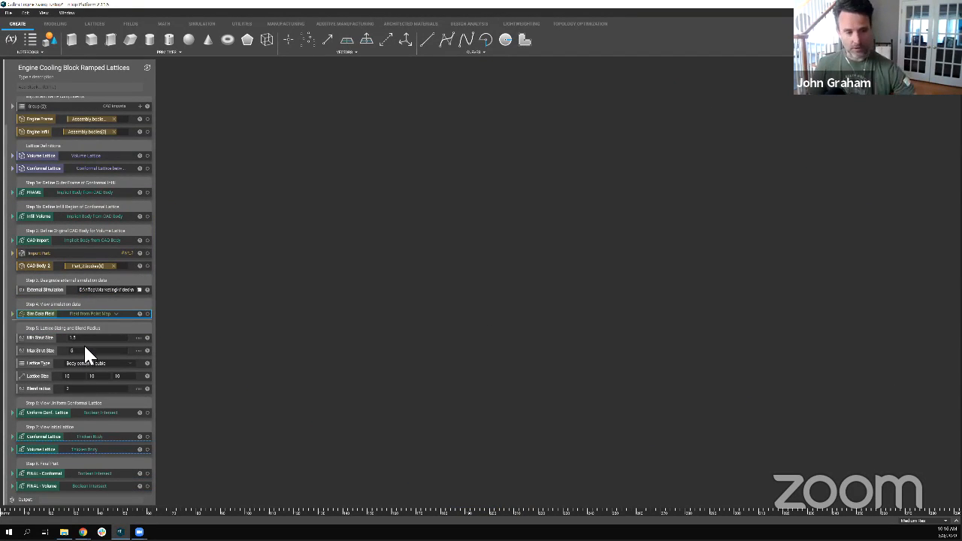
click(71, 376)
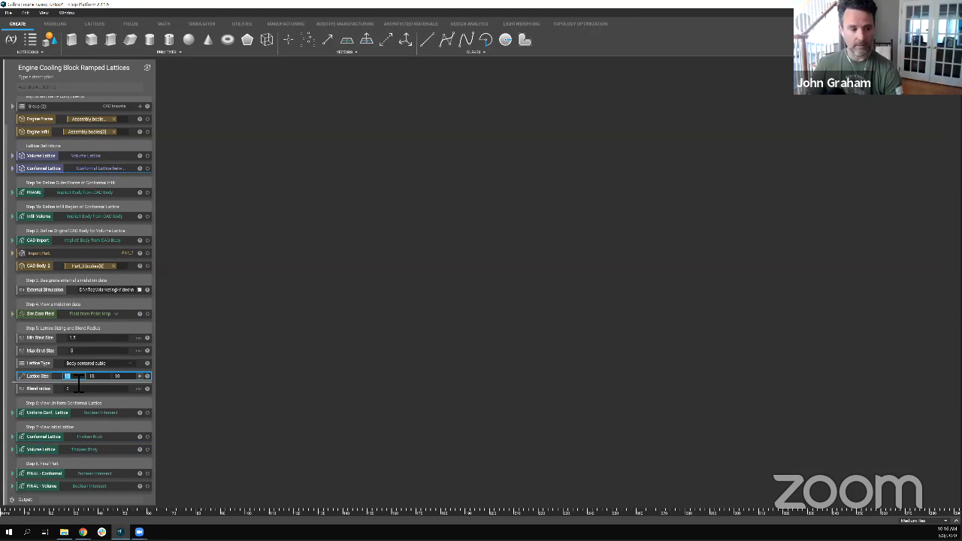
text(8)
key(Tab)
text(8)
key(Tab)
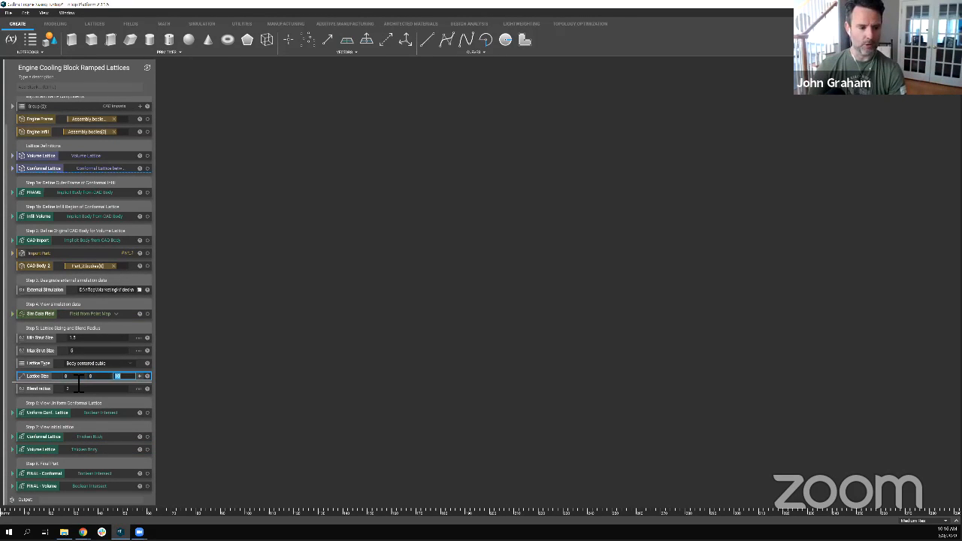
text(8)
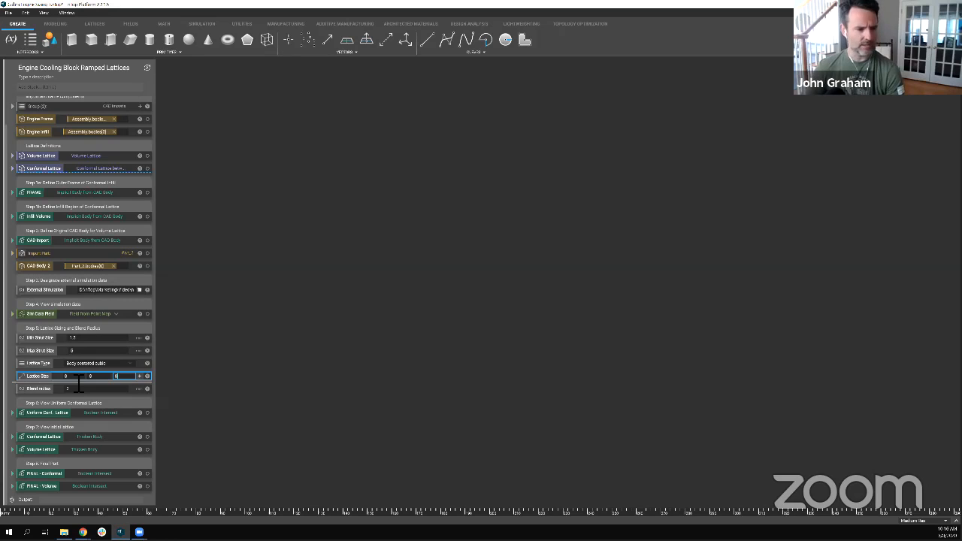
key(Return)
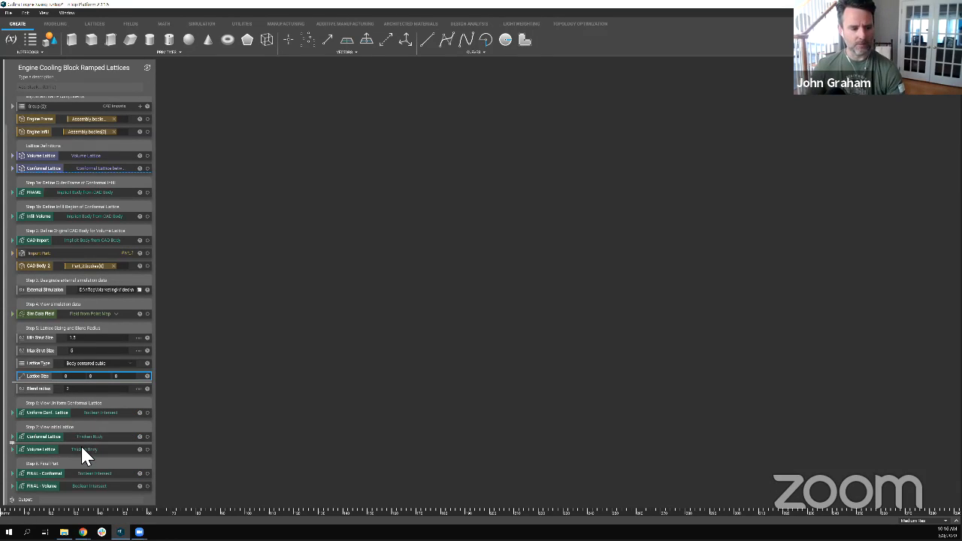
Step: Show the impeller's thickened Volume Lattice and examine it from another angle
click(82, 450)
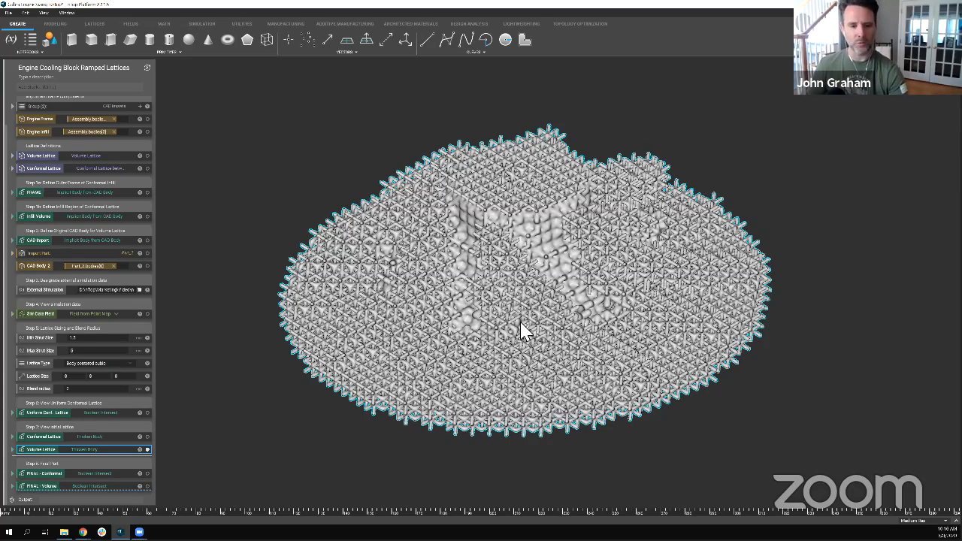
scroll(521, 323, down, 1)
right_drag(524, 331, 496, 264)
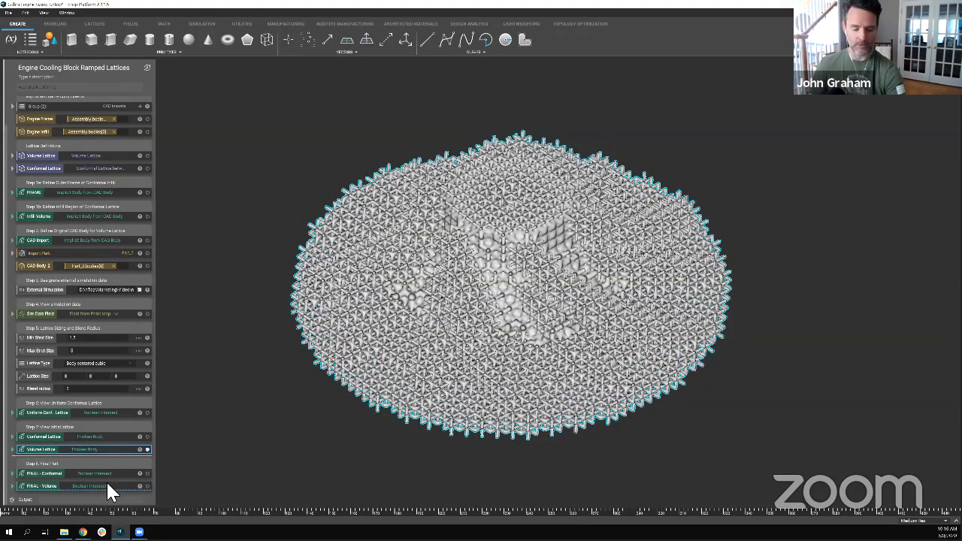
Step: Show the FINAL - Volume impeller with a section cut, flip the plane normal and sweep the plane to inspect the internal lattice
click(107, 486)
key(x)
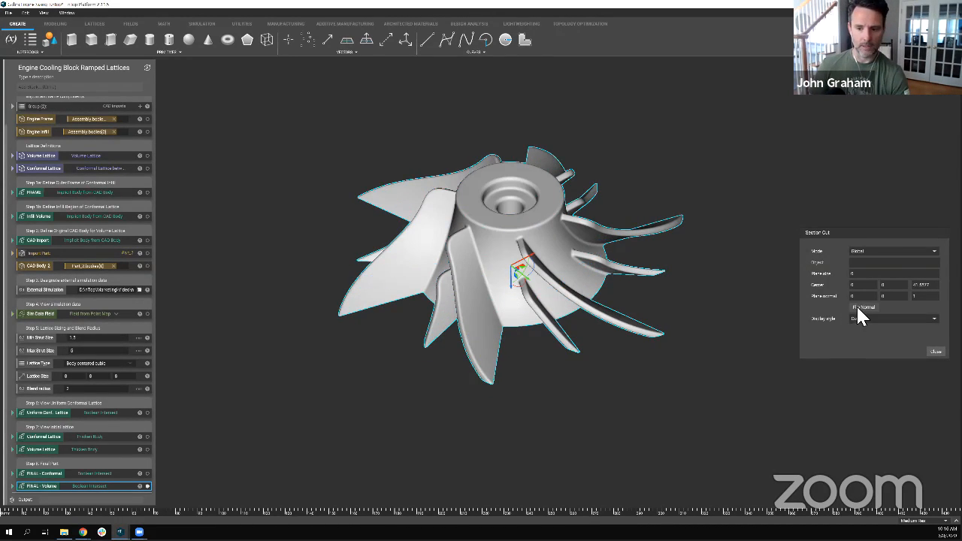
click(859, 308)
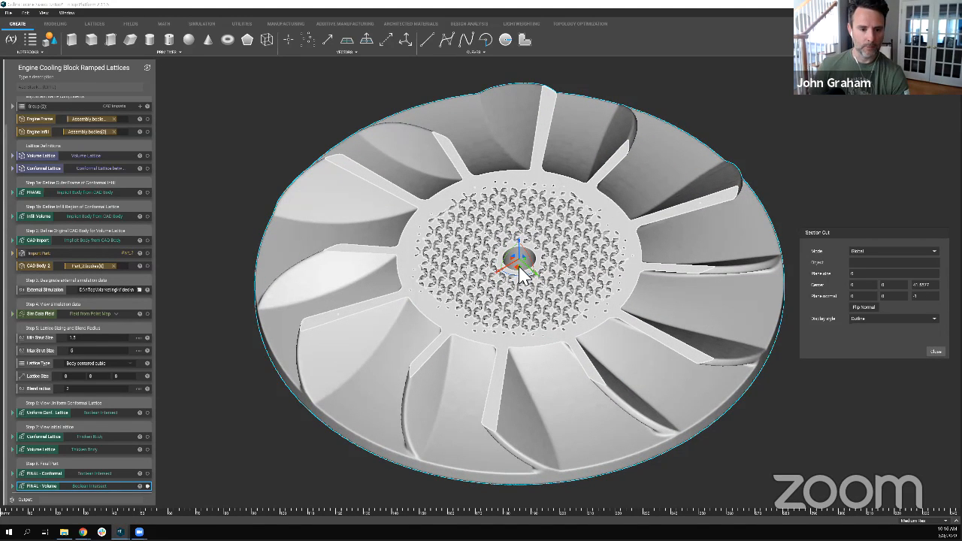
drag(519, 266, 566, 263)
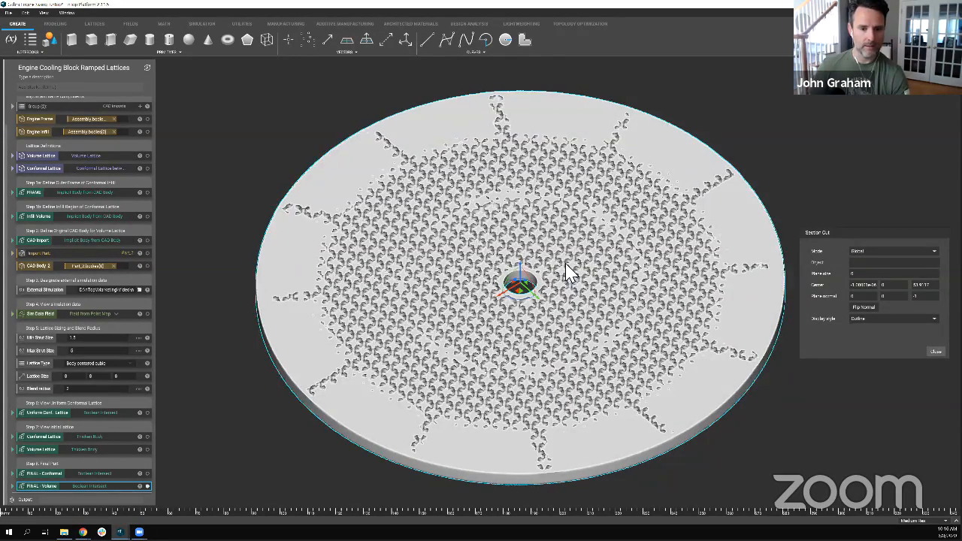
scroll(569, 264, up, 2)
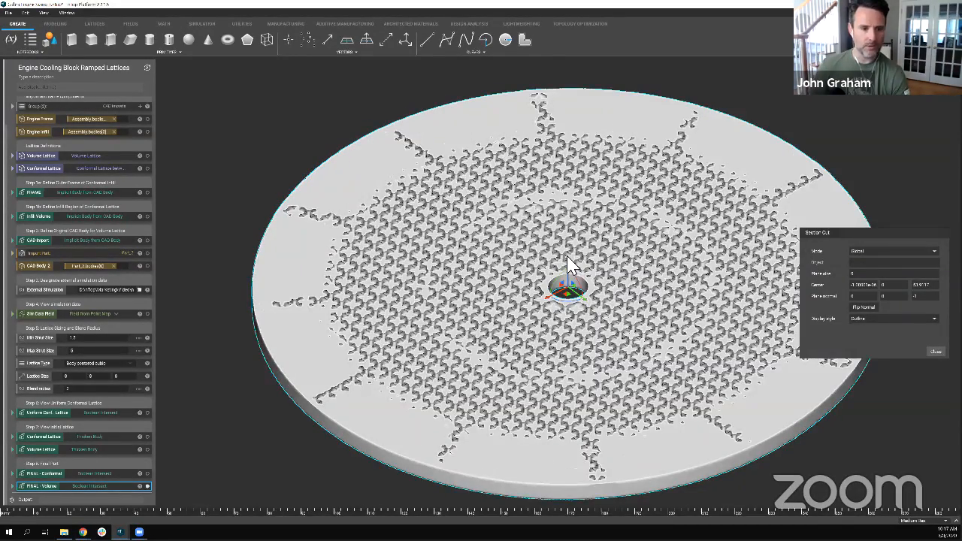
drag(570, 264, 566, 248)
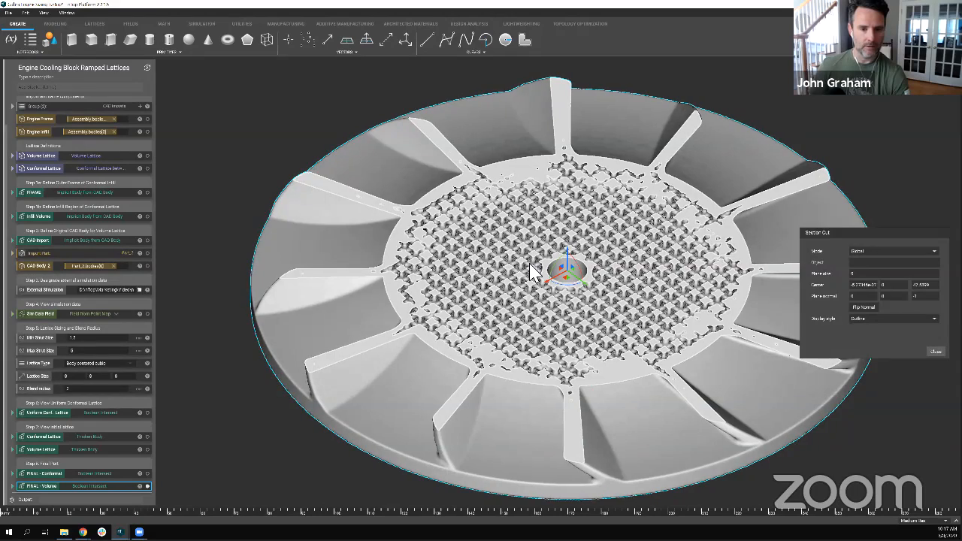
middle_drag(530, 265, 547, 284)
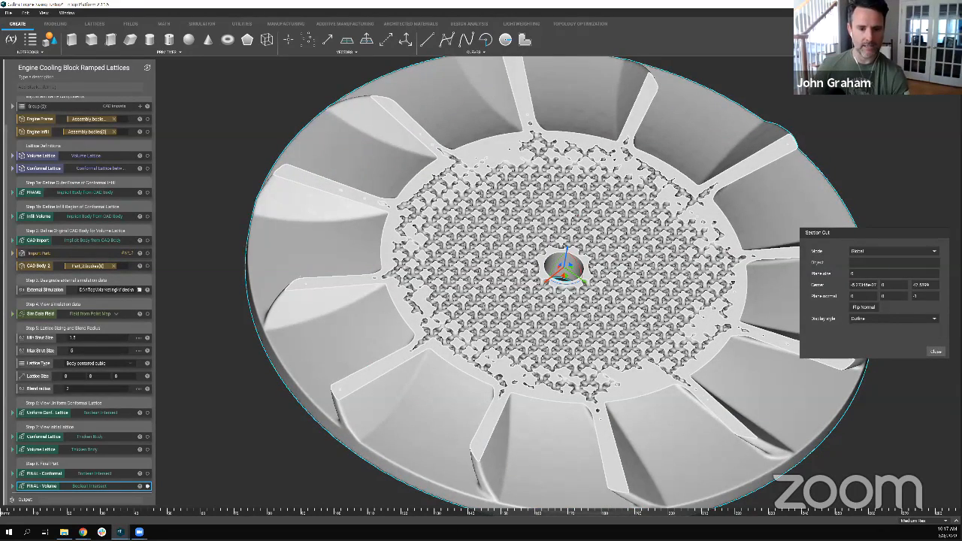
drag(580, 216, 598, 225)
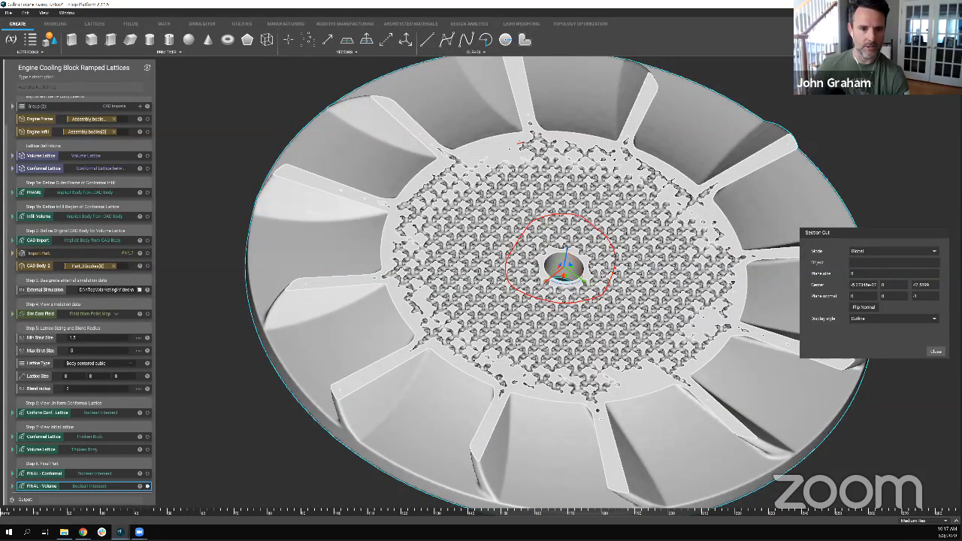
mouse_move(519, 143)
mouse_down()
mouse_move(445, 171)
mouse_move(416, 200)
mouse_move(405, 259)
mouse_move(430, 332)
mouse_move(565, 391)
mouse_move(633, 389)
mouse_move(686, 363)
mouse_up()
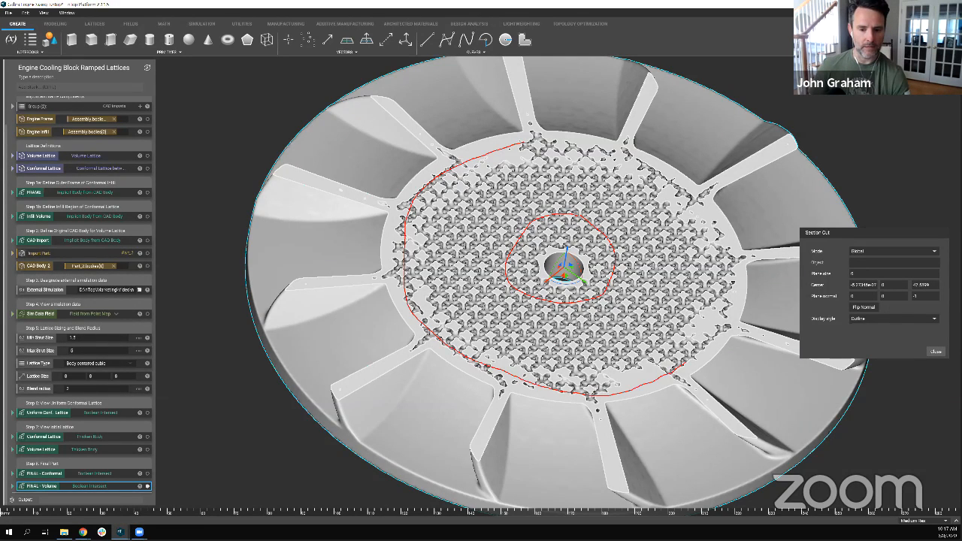
click(911, 249)
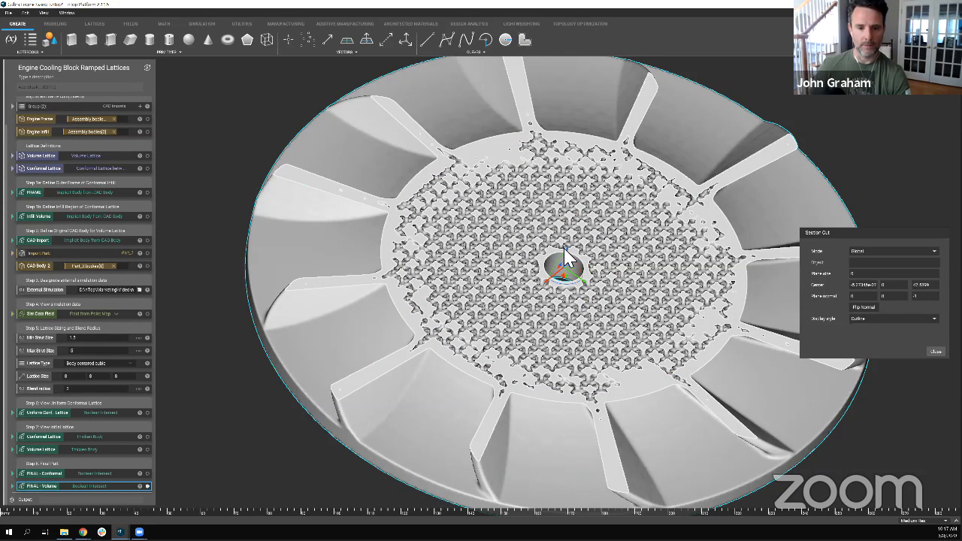
Step: Move the section plane up through the impeller's hub and inspect the lattice around the central bore up close
drag(565, 258, 578, 230)
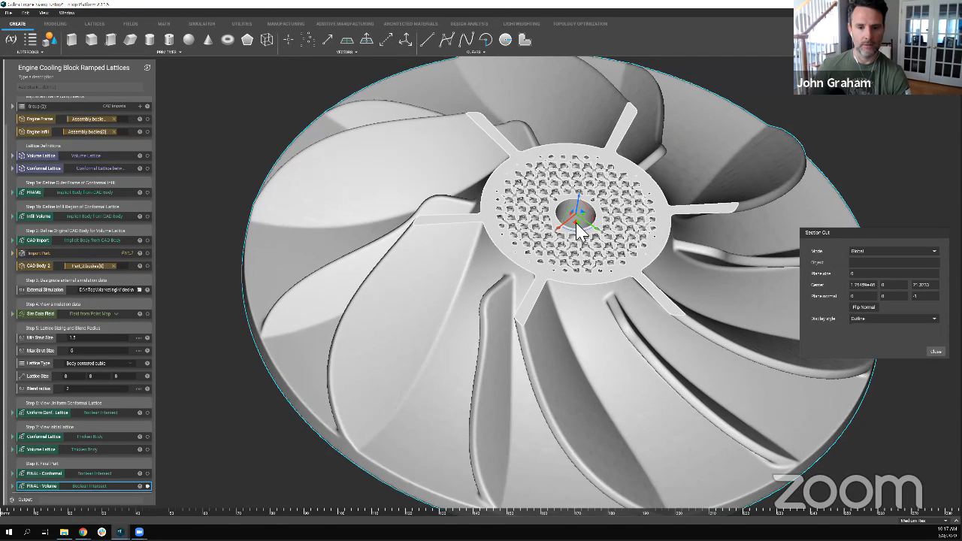
scroll(579, 229, up, 4)
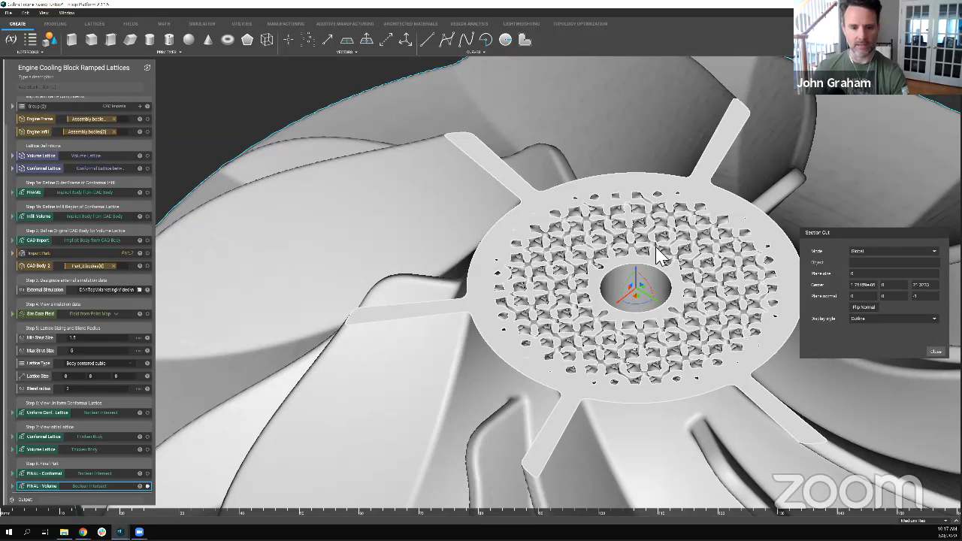
scroll(657, 256, down, 5)
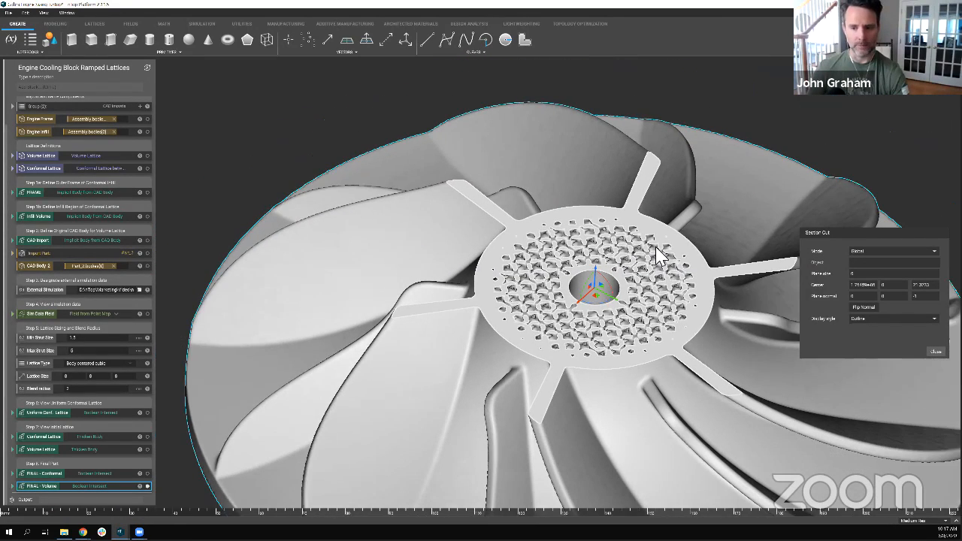
scroll(657, 256, down, 2)
scroll(657, 256, down, 5)
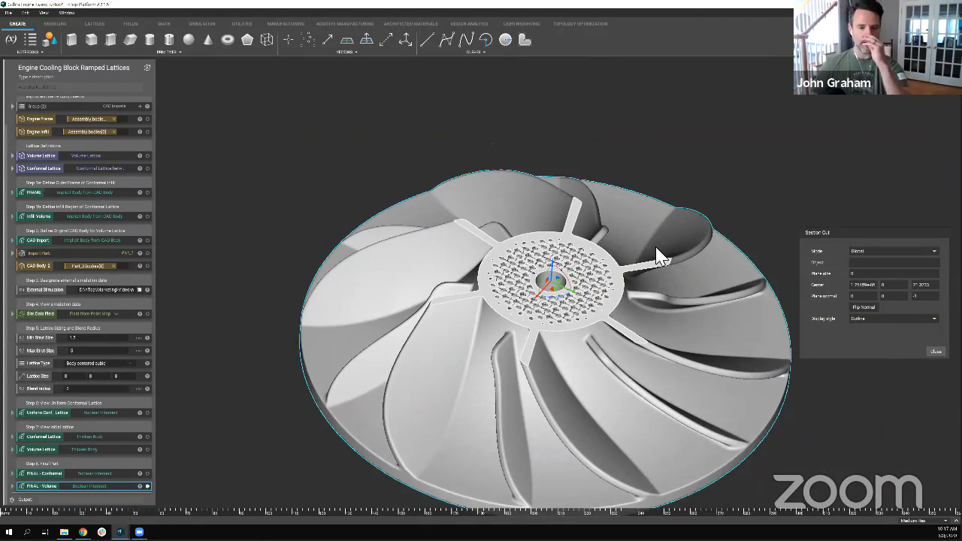